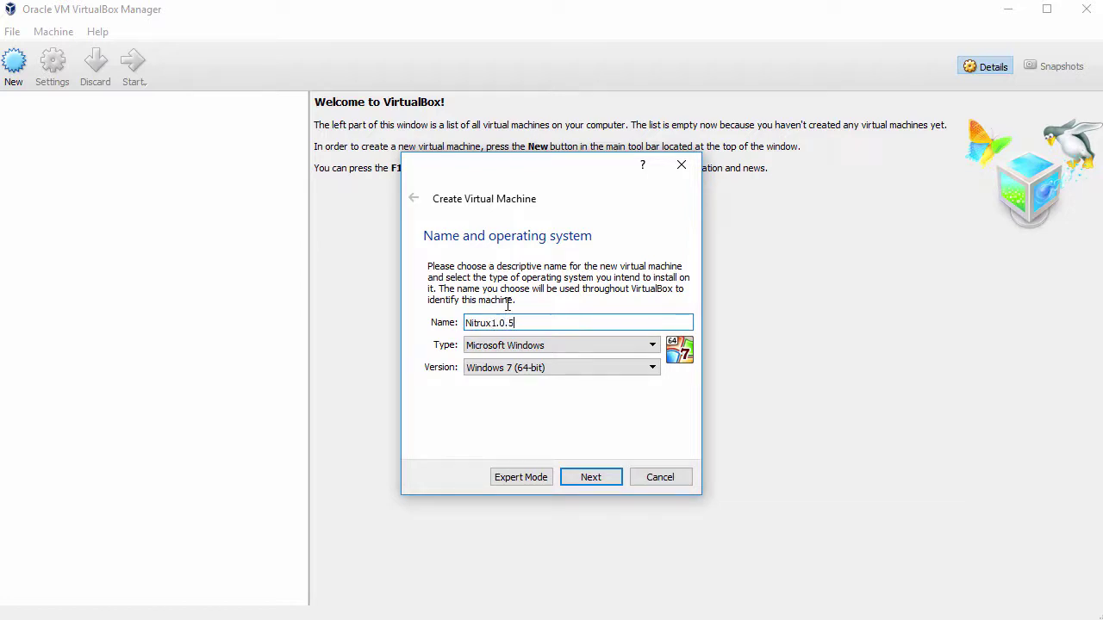
- Set the new machine's type to Linux Ubuntu (64-bit) with 2048 MB of memory
{"action": "left_click", "coordinate": [529, 346]}
{"action": "left_click", "coordinate": [530, 370]}
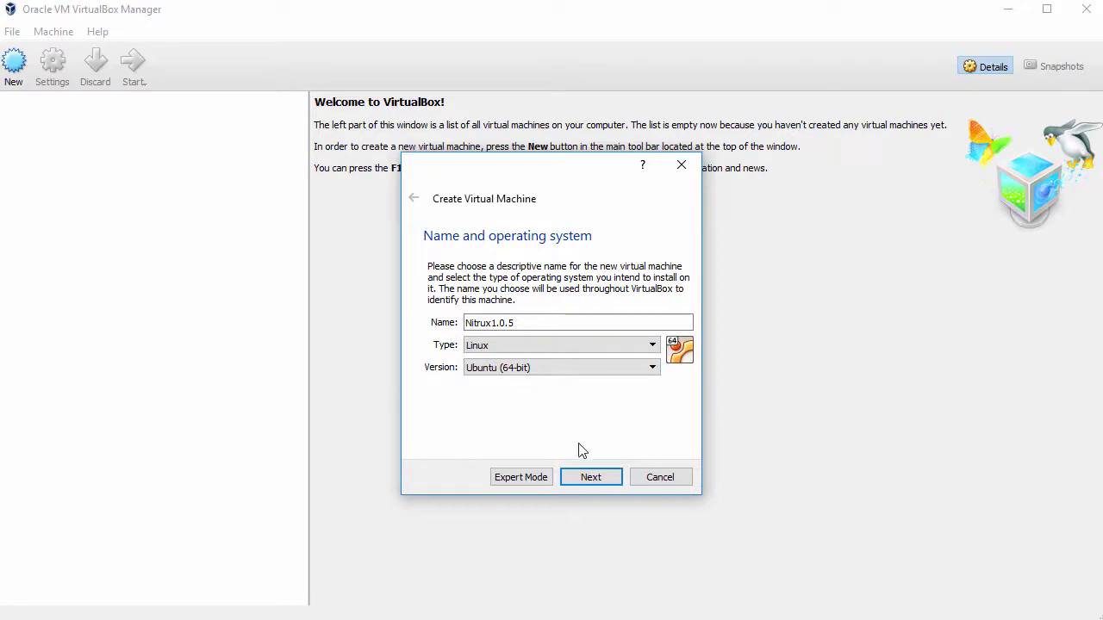
{"action": "left_click", "coordinate": [592, 478]}
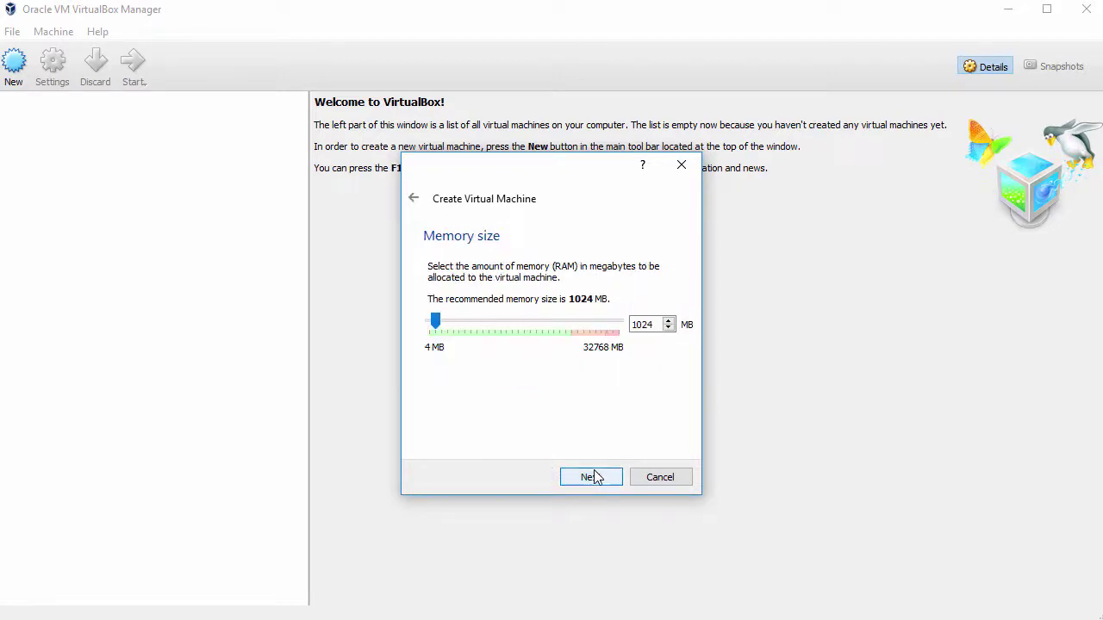
{"action": "left_click_drag", "start_coordinate": [436, 321], "coordinate": [441, 323]}
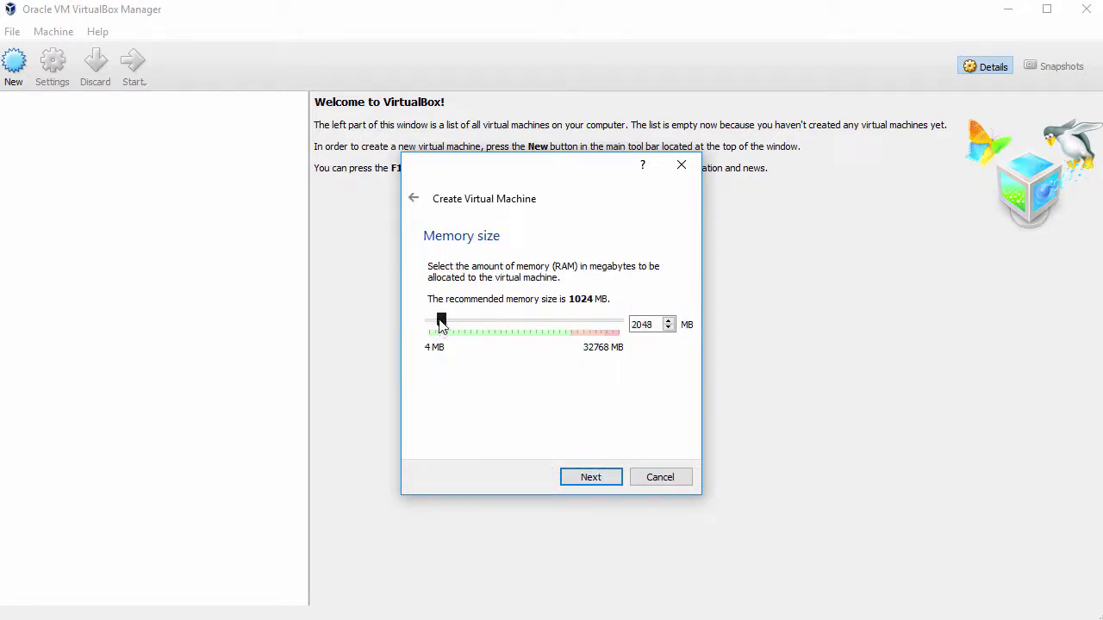
{"action": "left_click", "coordinate": [591, 478]}
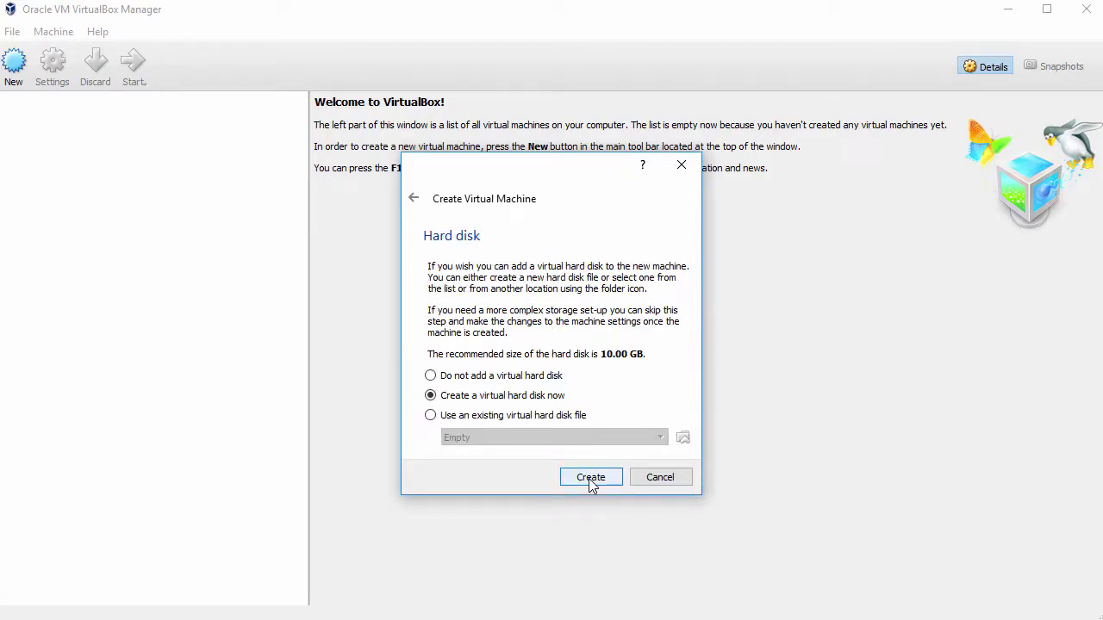
- Create a dynamically allocated 54.02 GB VDI virtual hard disk and finish the machine
{"action": "left_click", "coordinate": [590, 479]}
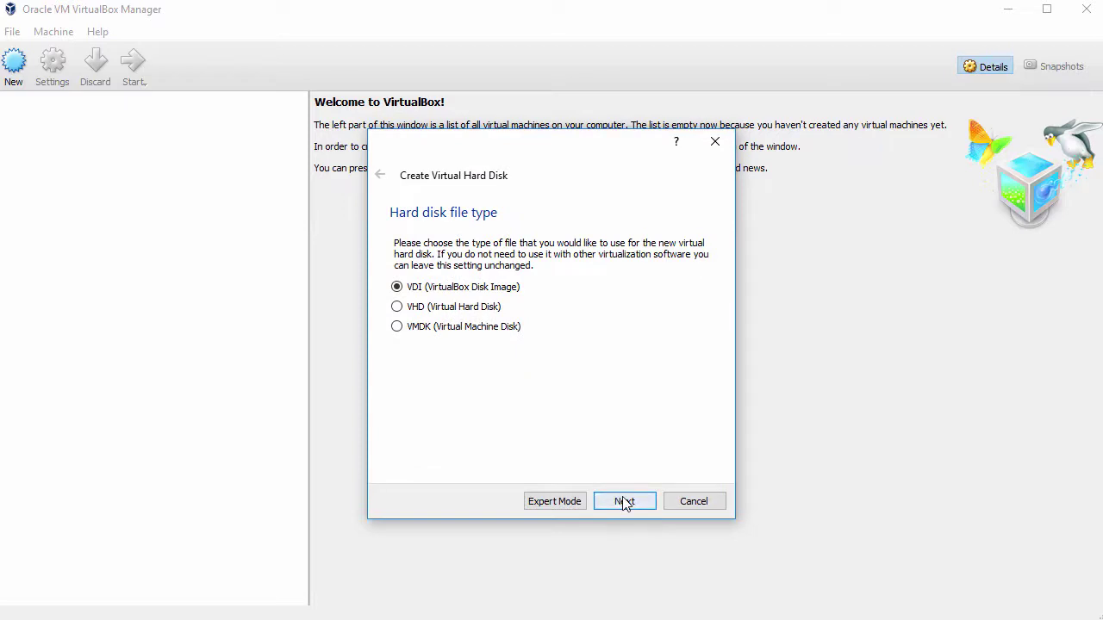
{"action": "left_click", "coordinate": [624, 501]}
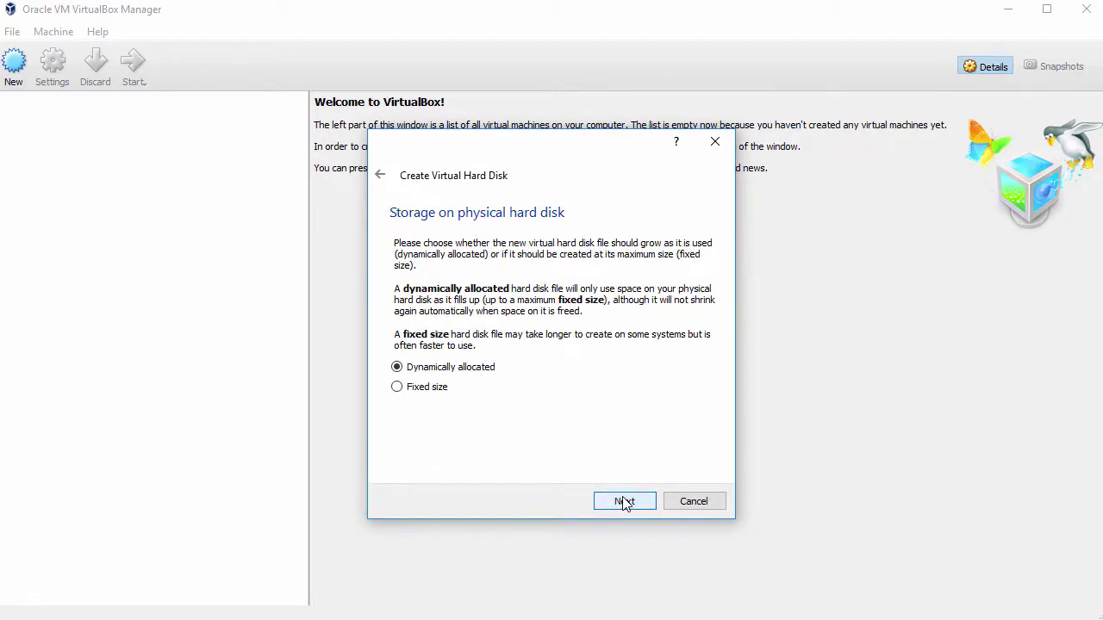
{"action": "left_click", "coordinate": [624, 502]}
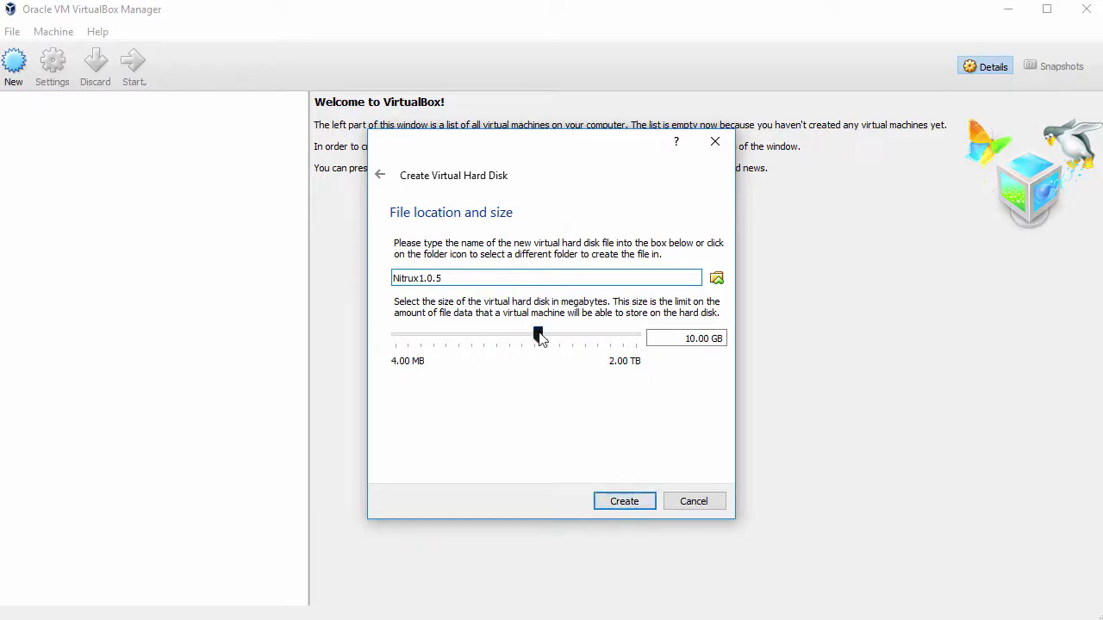
{"action": "left_click_drag", "start_coordinate": [539, 337], "coordinate": [571, 341]}
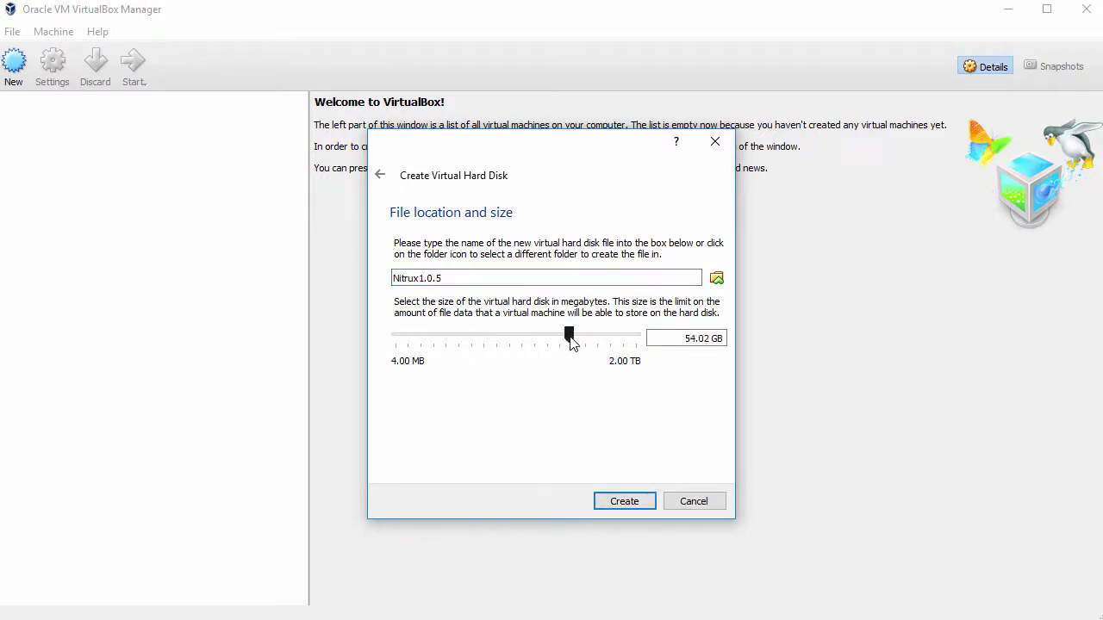
{"action": "left_click", "coordinate": [632, 502]}
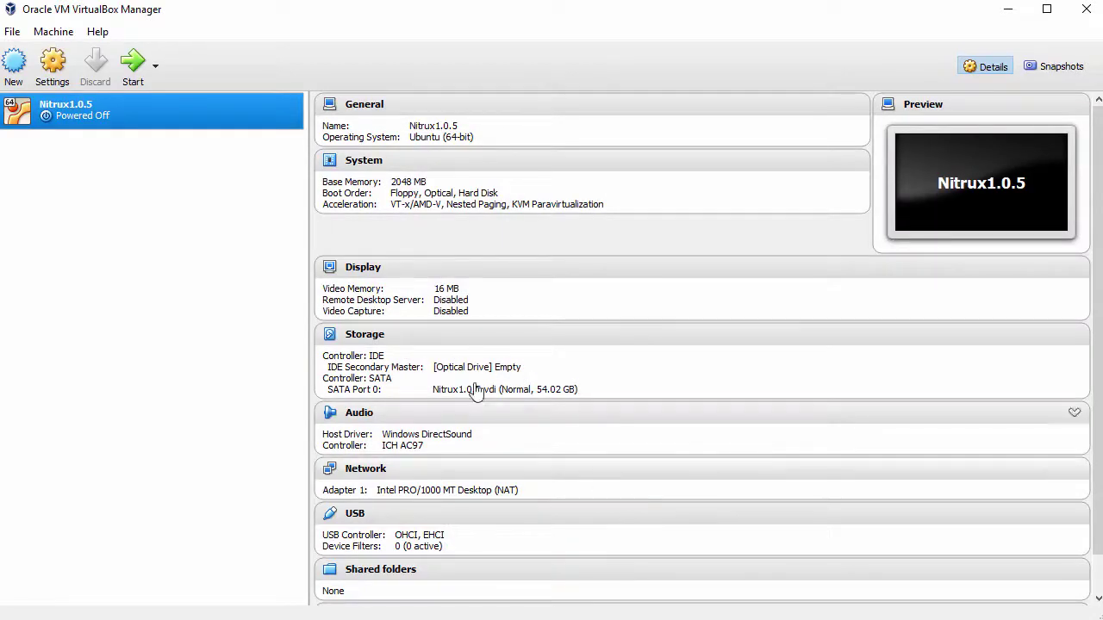
- In Nitrux1.0.5's settings, make shared clipboard and drag'n'drop both Bidirectional
{"action": "right_click", "coordinate": [221, 106]}
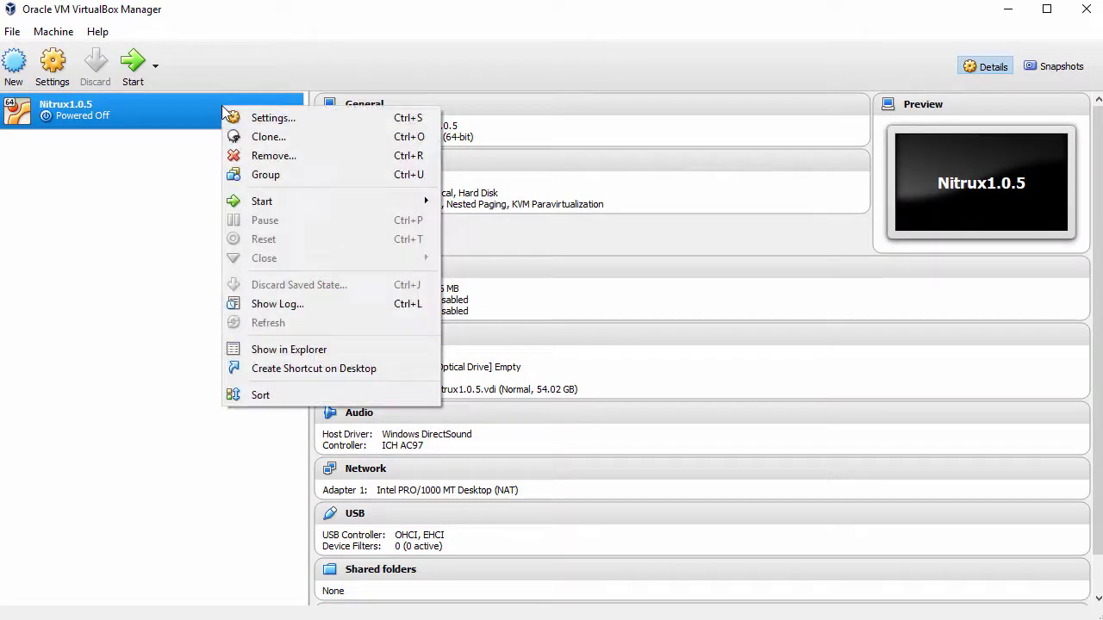
{"action": "left_click", "coordinate": [294, 117]}
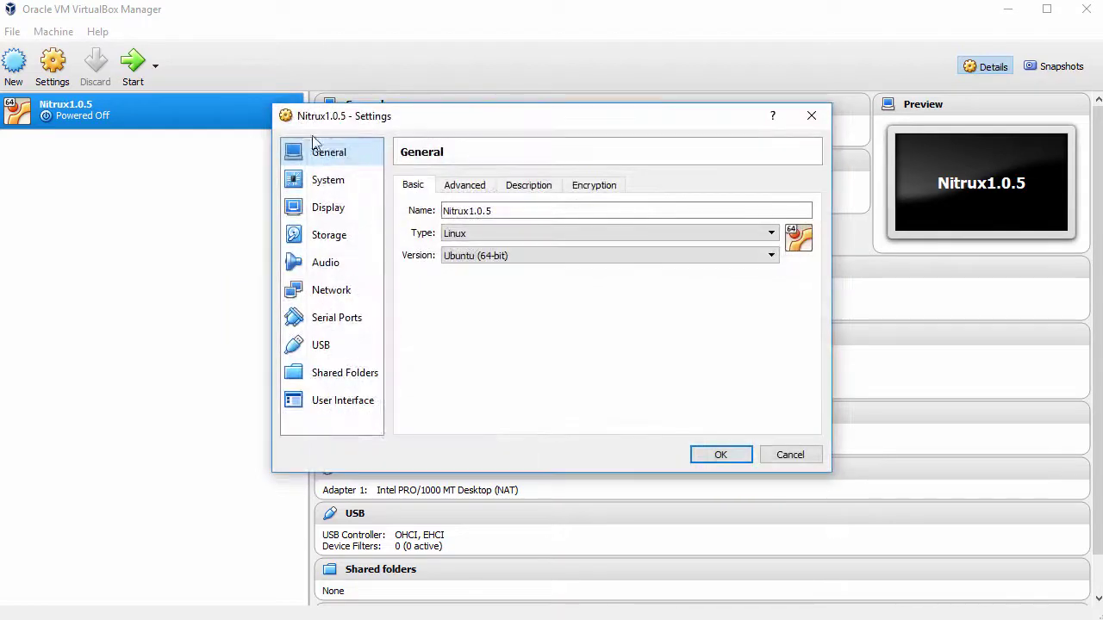
{"action": "left_click", "coordinate": [462, 186]}
{"action": "left_click", "coordinate": [530, 236]}
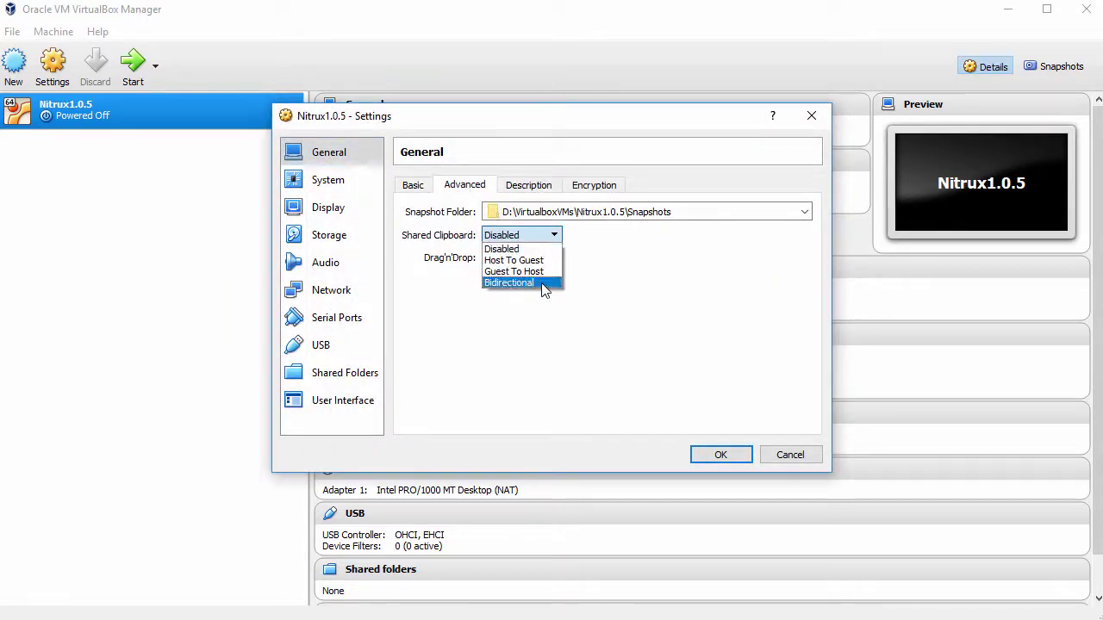
{"action": "left_click", "coordinate": [534, 284]}
{"action": "left_click", "coordinate": [545, 261]}
{"action": "left_click", "coordinate": [542, 305]}
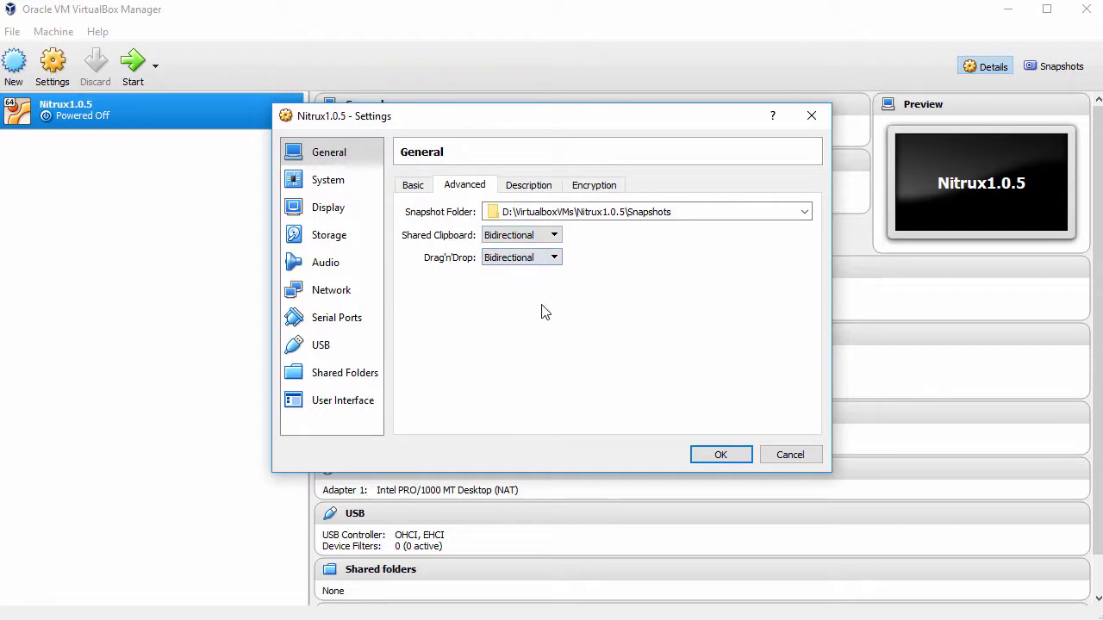
- Remove Floppy from the boot order, assign 2 processors and enable PAE/NX
{"action": "left_click", "coordinate": [341, 189]}
{"action": "left_click", "coordinate": [501, 252]}
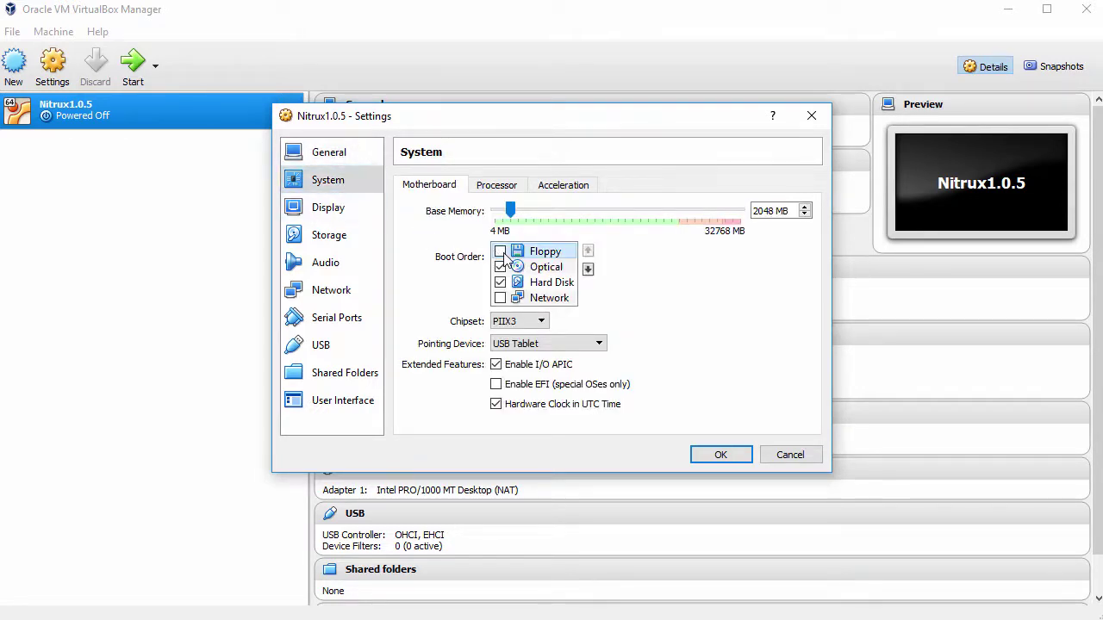
{"action": "left_click", "coordinate": [498, 185]}
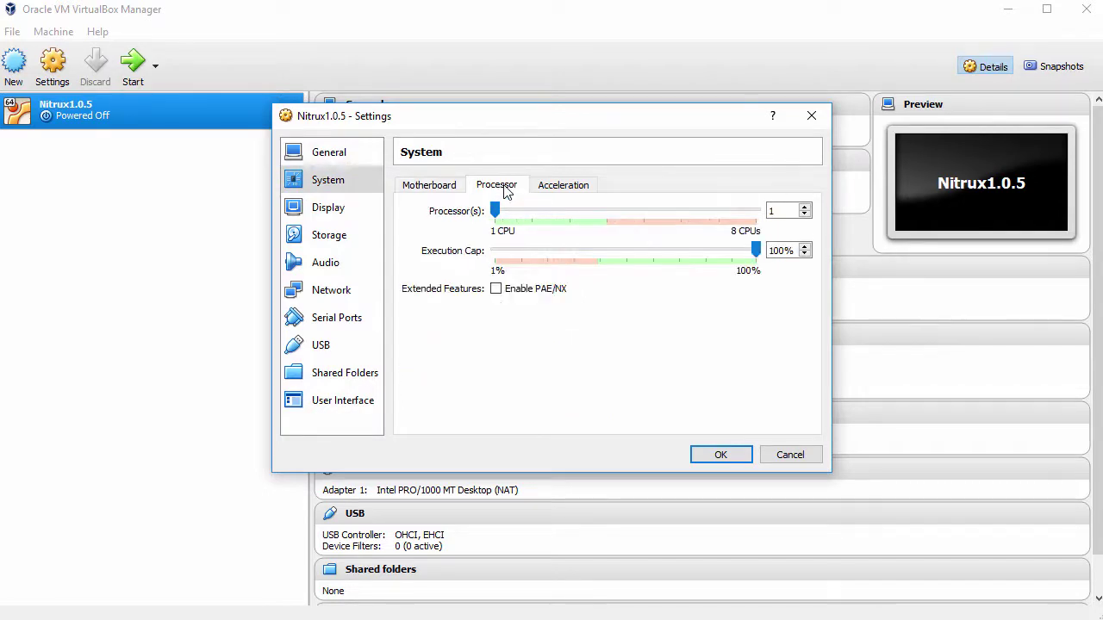
{"action": "left_click", "coordinate": [804, 209]}
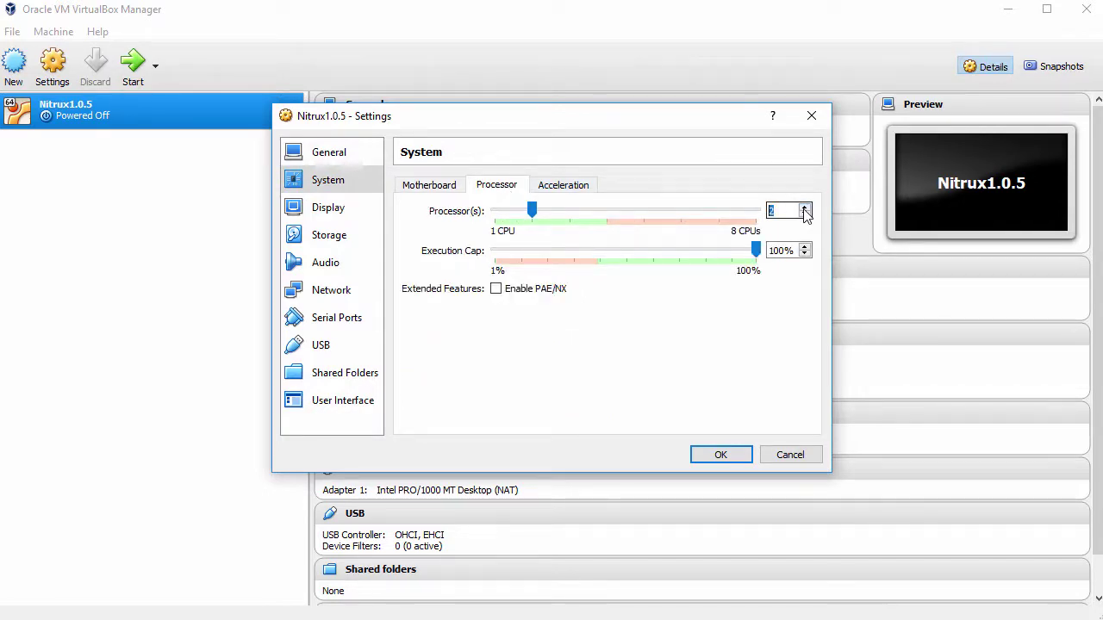
{"action": "left_click", "coordinate": [512, 294]}
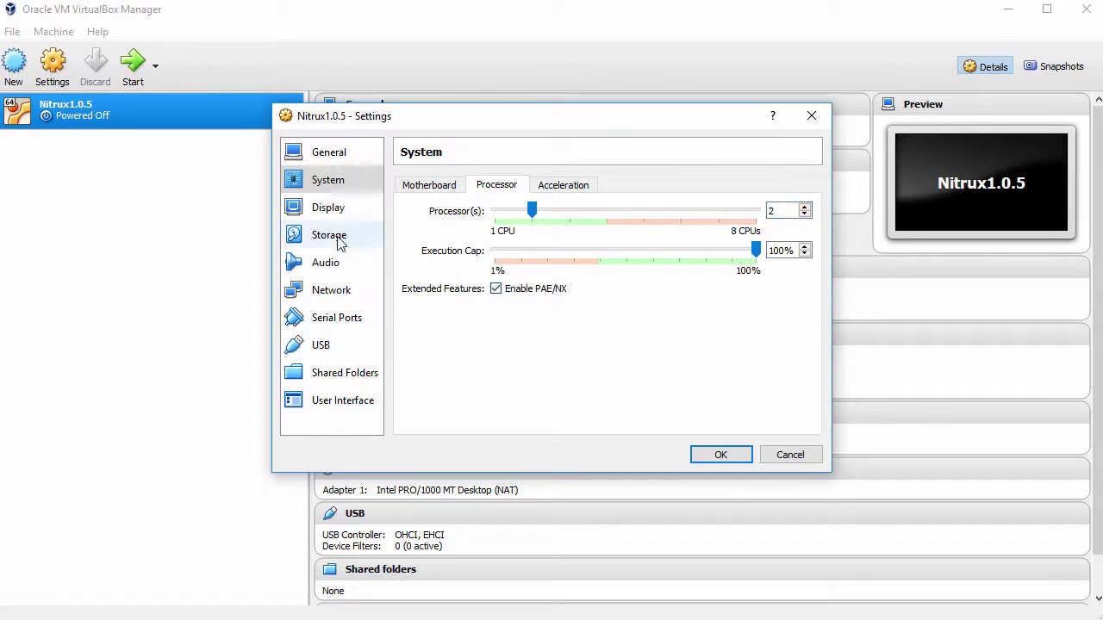
- Attach nitrux_release_1.0.5-4.iso to the empty optical drive and save the settings
{"action": "left_click", "coordinate": [340, 243]}
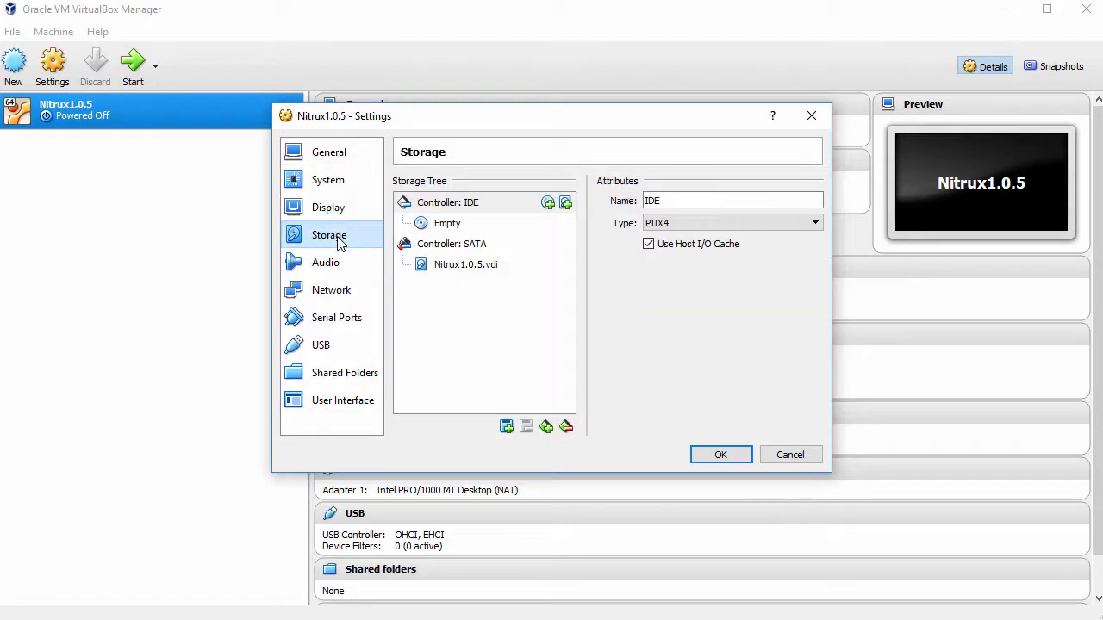
{"action": "left_click", "coordinate": [451, 226]}
{"action": "left_click", "coordinate": [812, 203]}
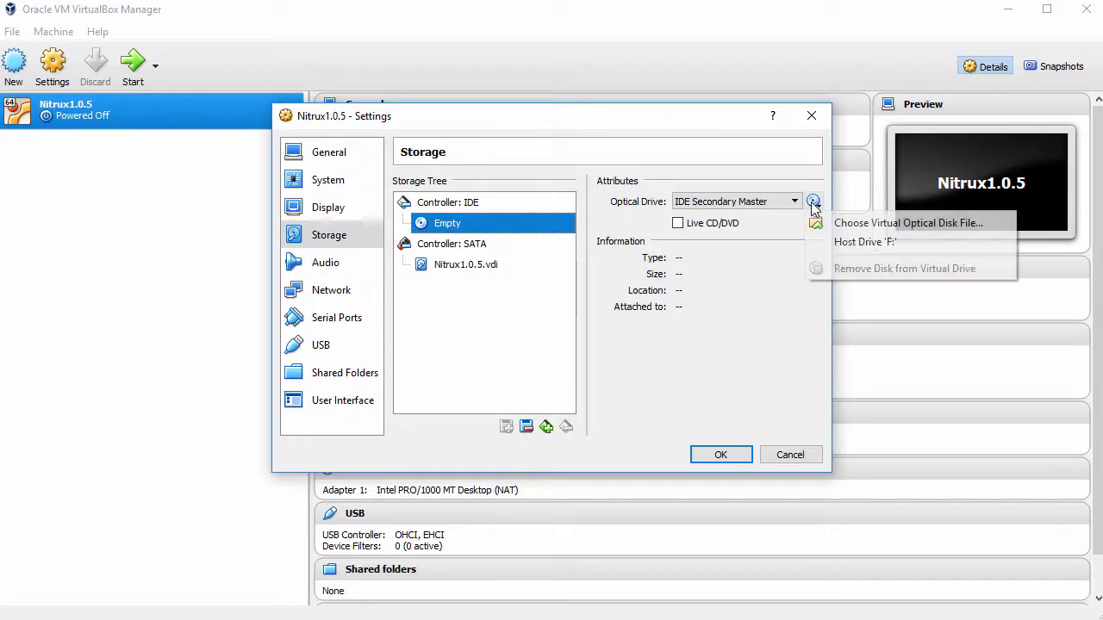
{"action": "left_click", "coordinate": [864, 223]}
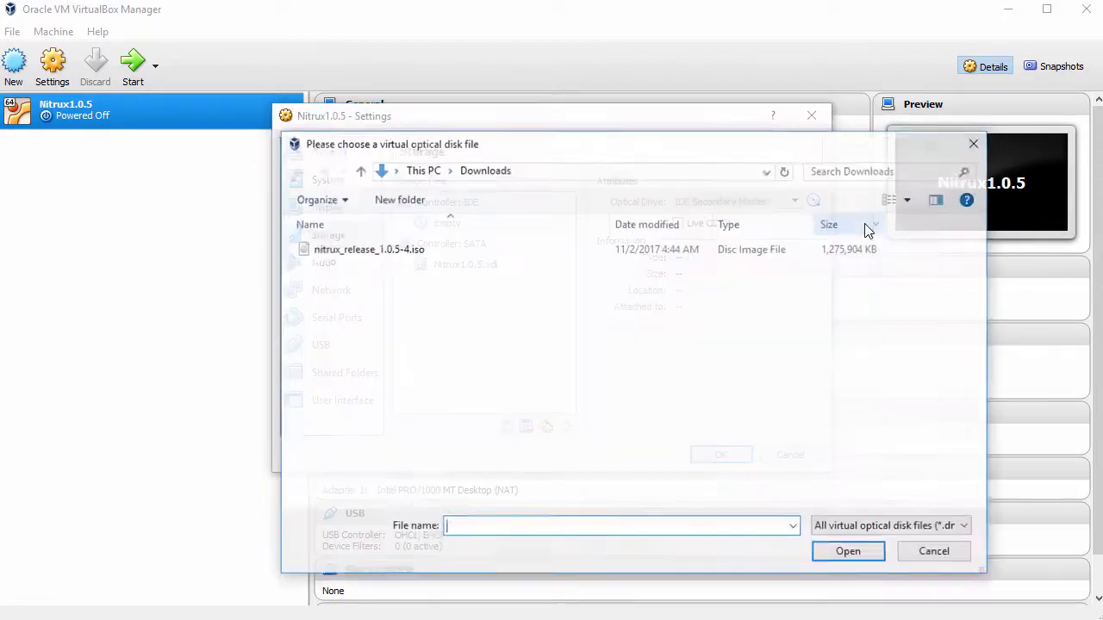
{"action": "left_click", "coordinate": [405, 250]}
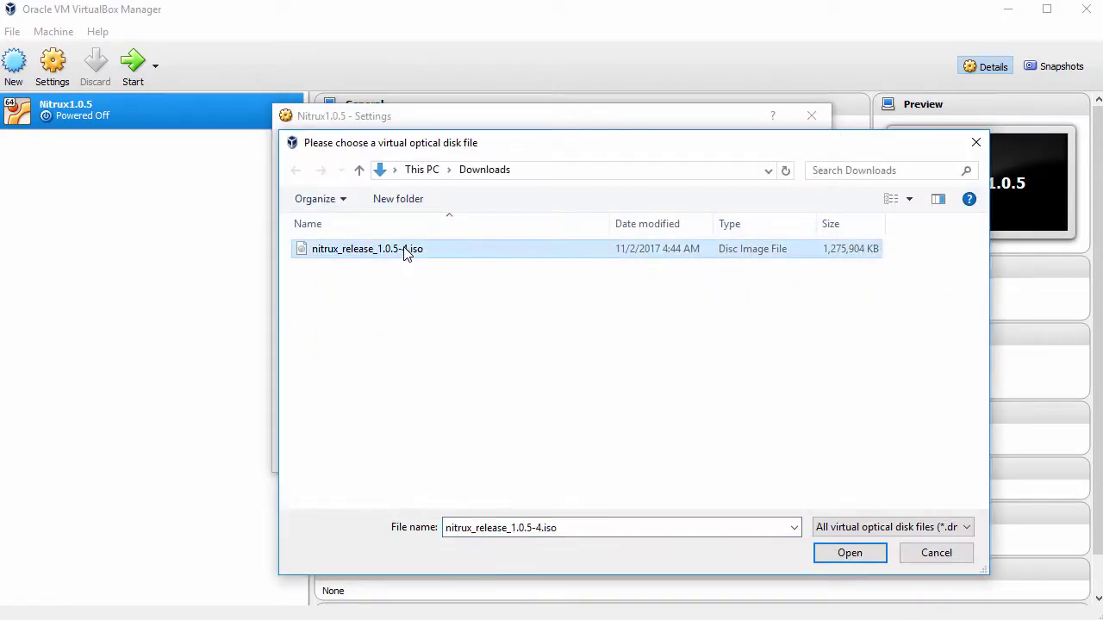
{"action": "left_click", "coordinate": [846, 553]}
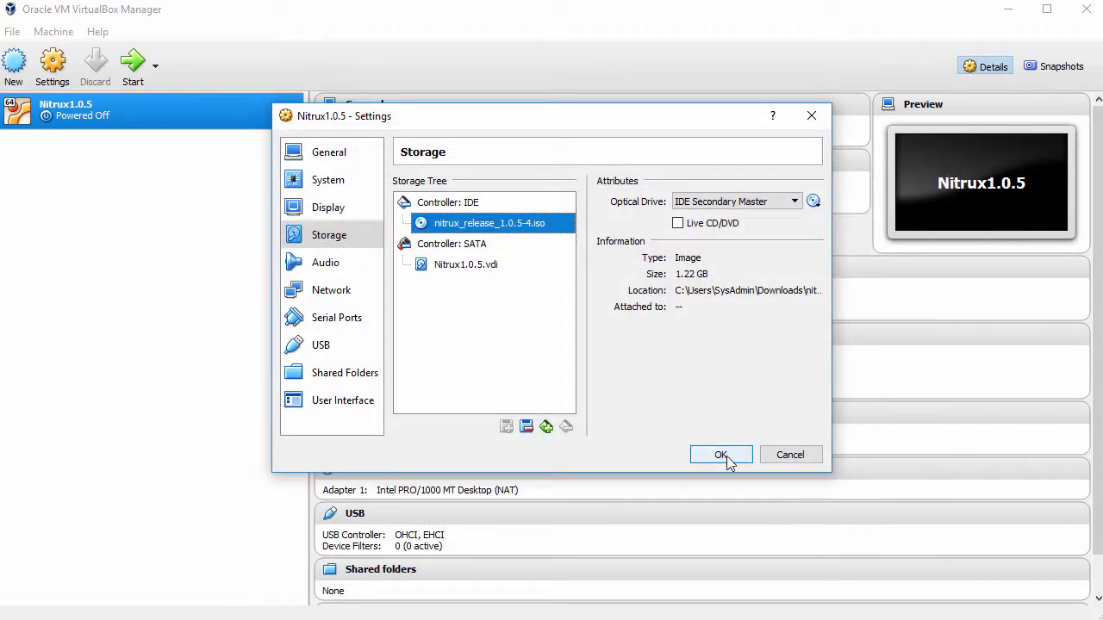
{"action": "left_click", "coordinate": [720, 455]}
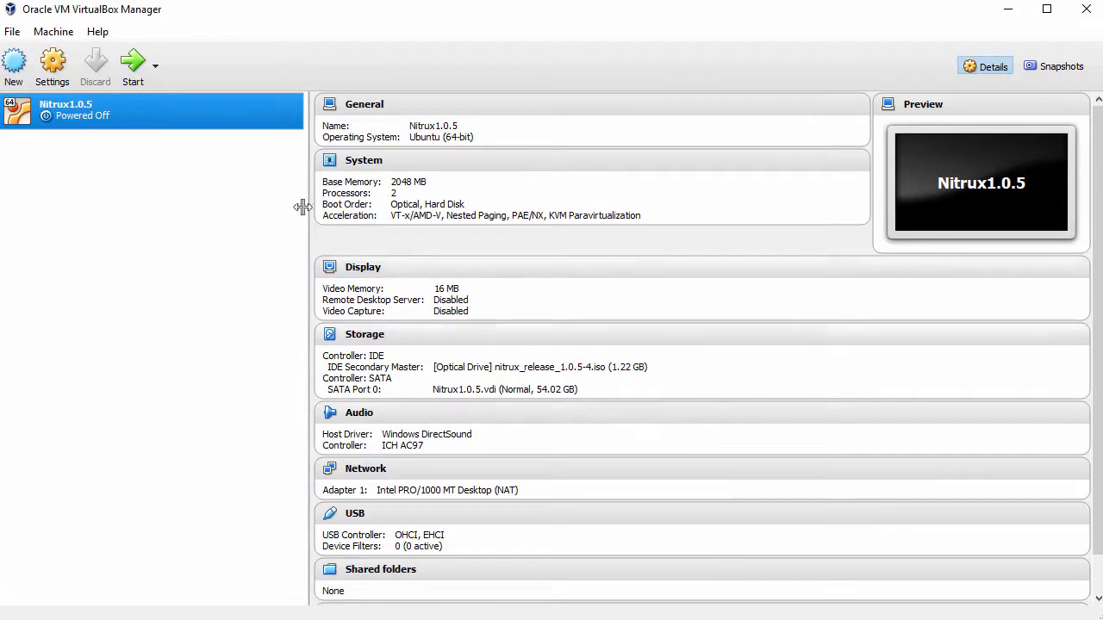
- Start Nitrux1.0.5, move its window to the top-left, and boot the default live system
{"action": "left_click", "coordinate": [134, 68]}
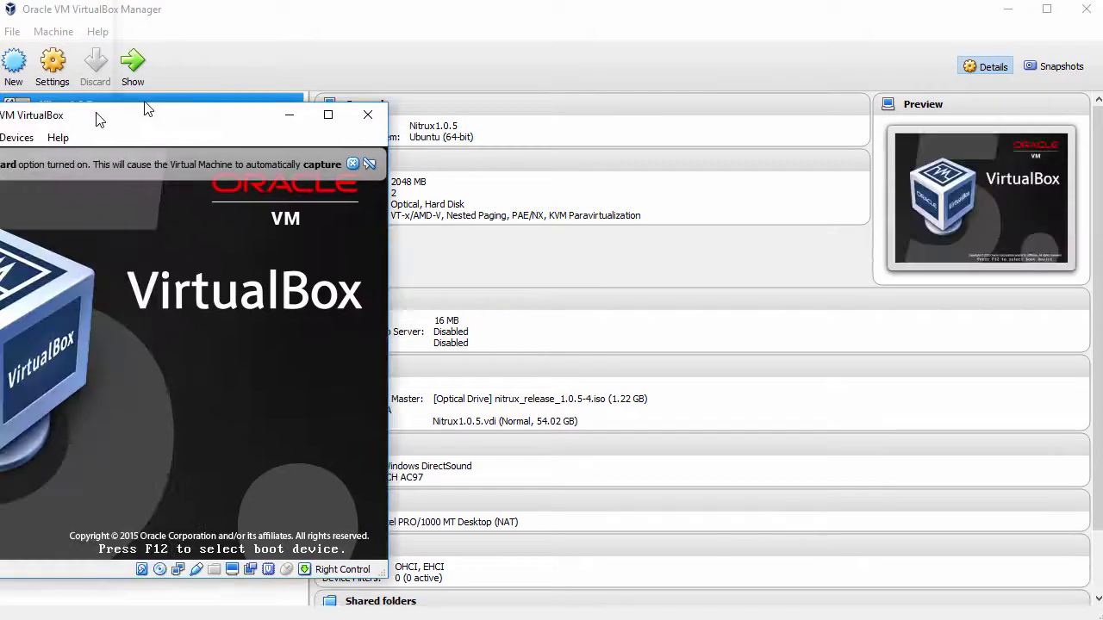
{"action": "left_click_drag", "start_coordinate": [141, 106], "coordinate": [256, 17]}
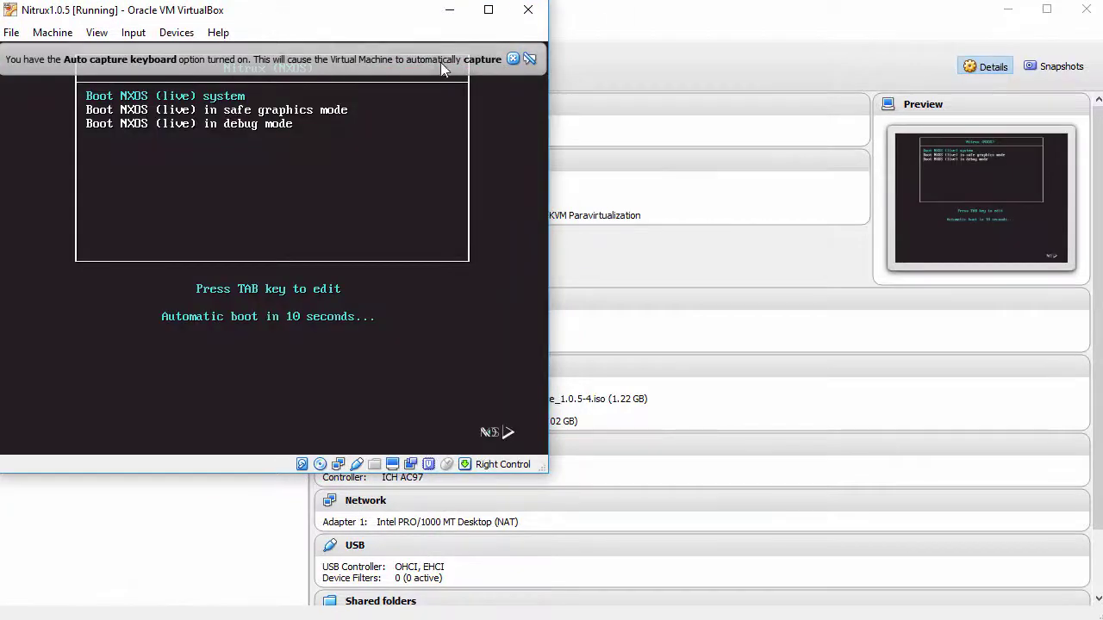
{"action": "left_click", "coordinate": [508, 59]}
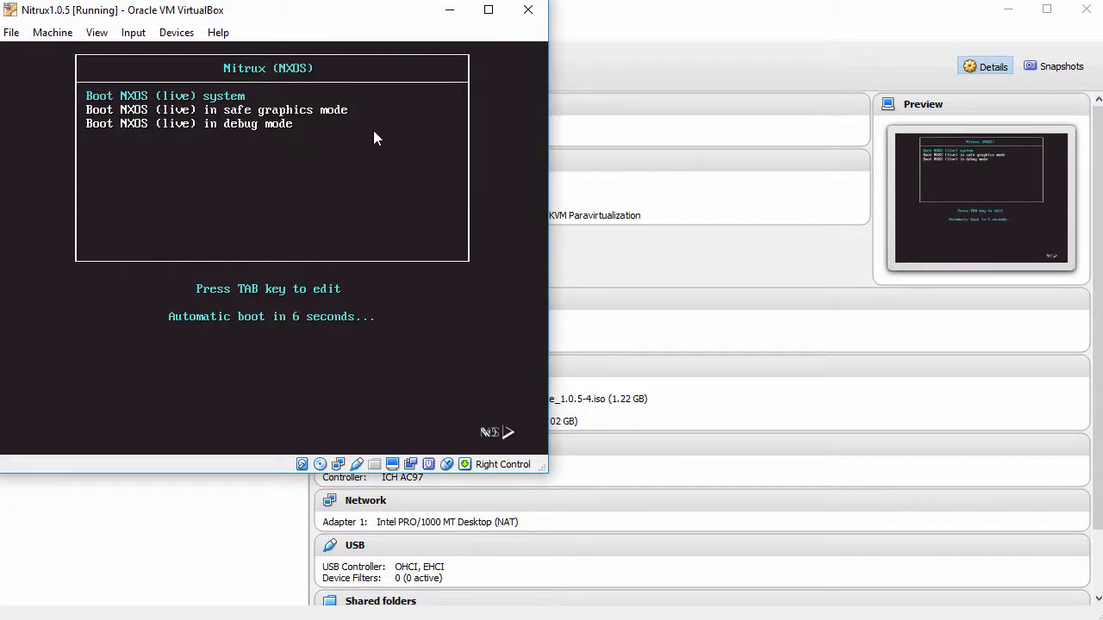
{"action": "key", "text": "Return"}
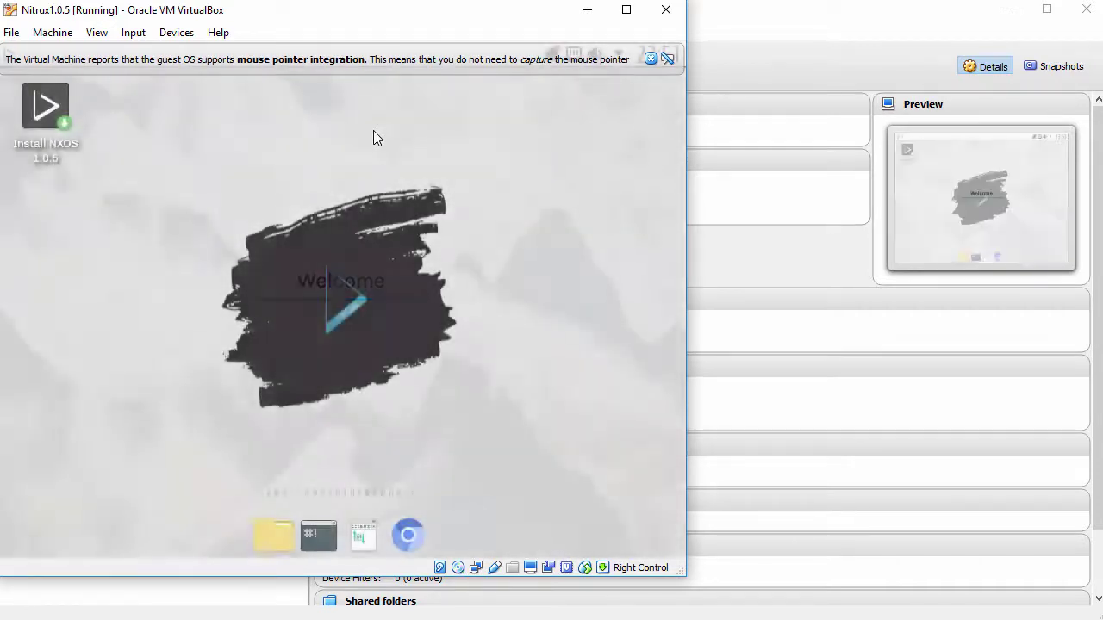
- Enlarge the VM window so the guest display grows, then launch Install NXOS 1.0.5
{"action": "left_click", "coordinate": [651, 58]}
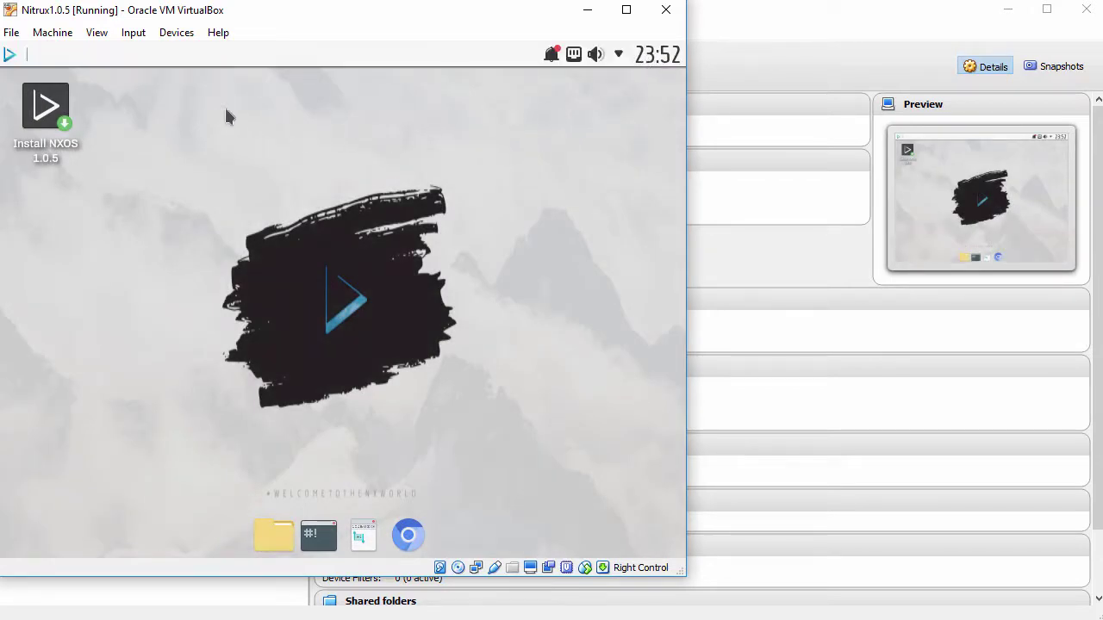
{"action": "left_click", "coordinate": [96, 33]}
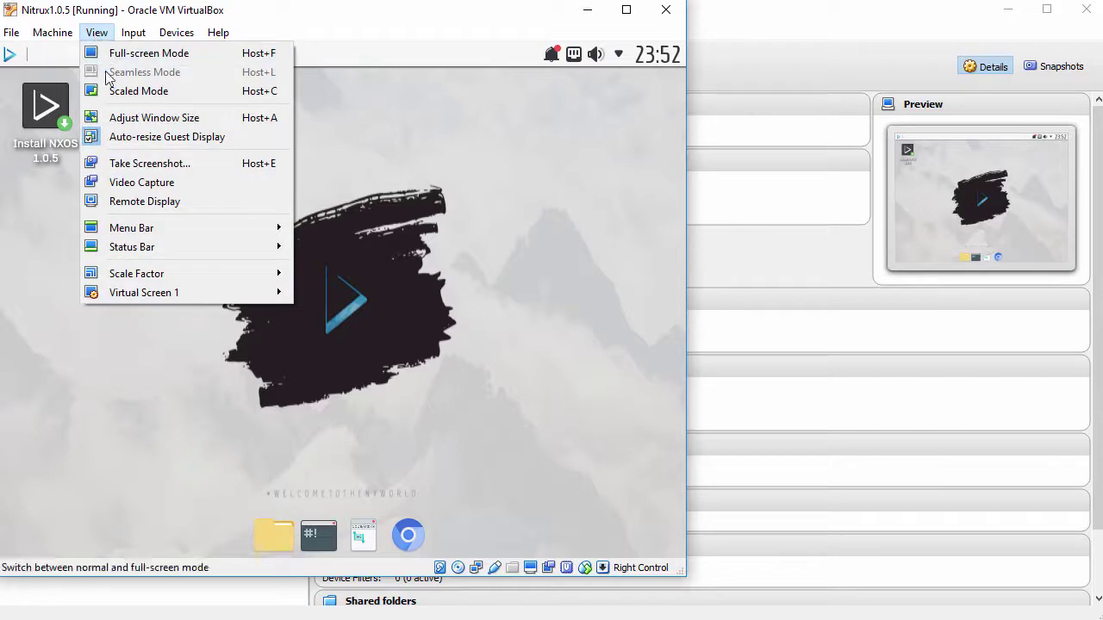
{"action": "left_click", "coordinate": [479, 288]}
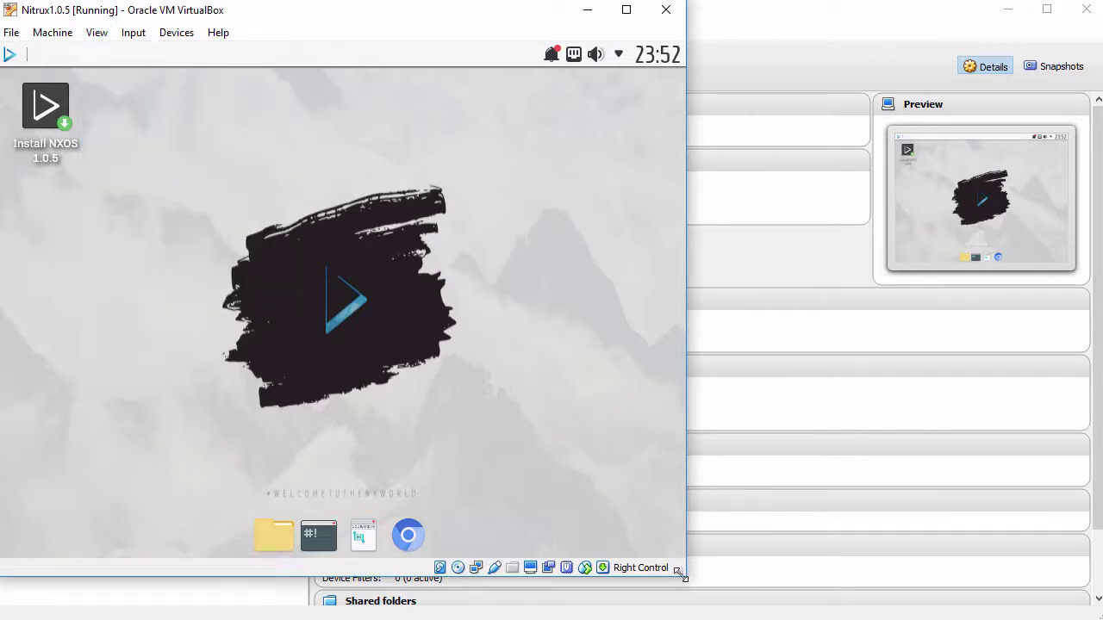
{"action": "left_click_drag", "start_coordinate": [680, 574], "coordinate": [850, 617]}
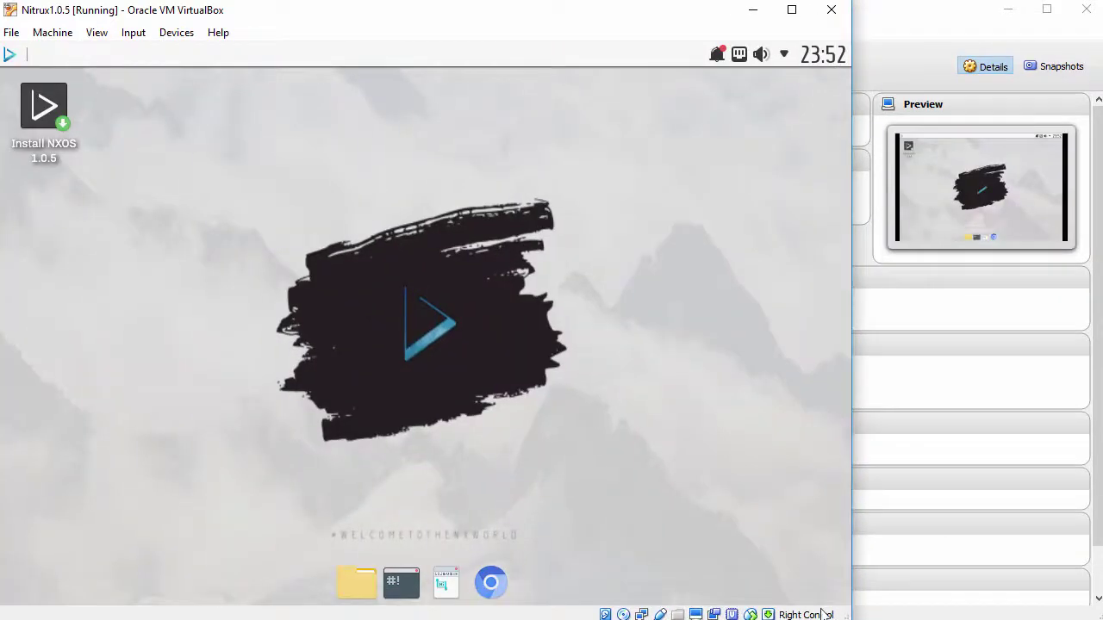
{"action": "left_click", "coordinate": [48, 121]}
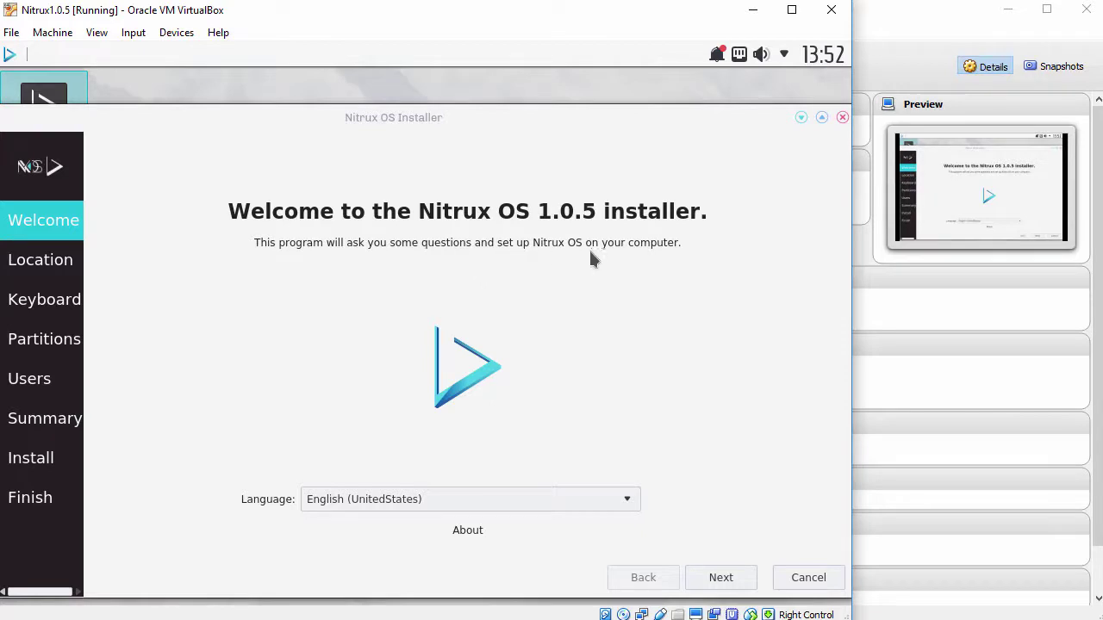
- Keep English (United States), accept the location and keyboard defaults, and choose Erase disk
{"action": "left_click", "coordinate": [629, 500]}
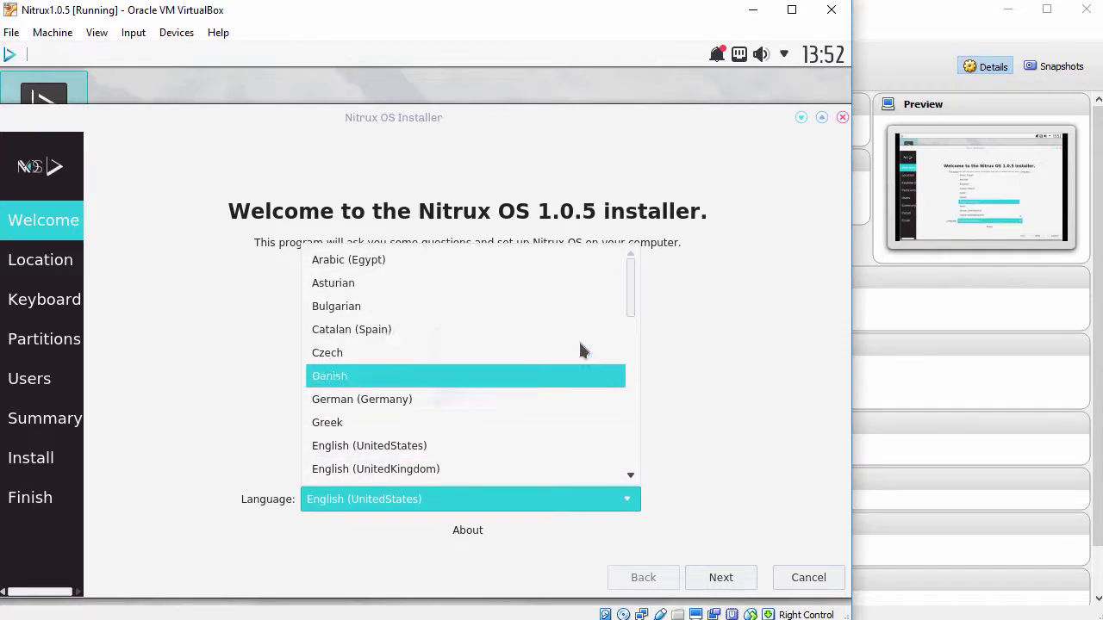
{"action": "left_click", "coordinate": [558, 444]}
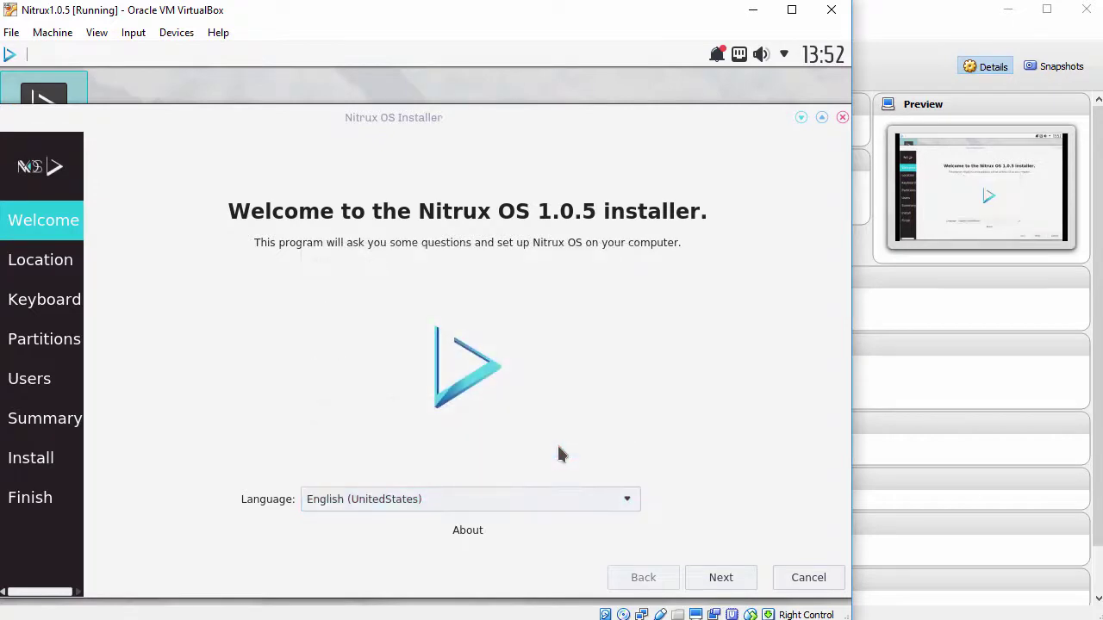
{"action": "left_click", "coordinate": [714, 581]}
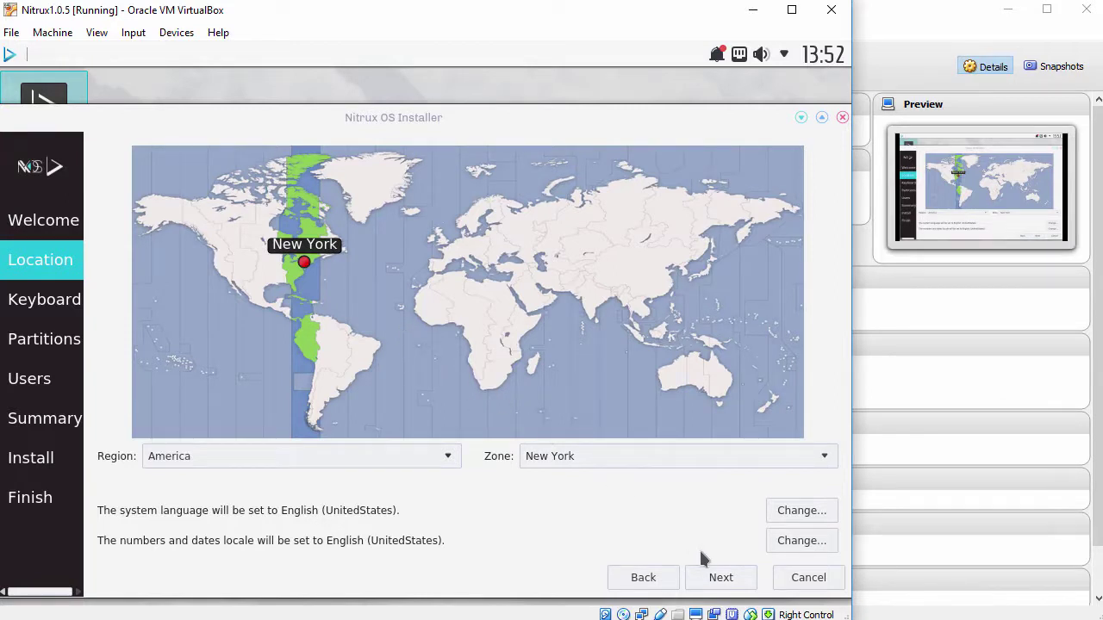
{"action": "left_click", "coordinate": [716, 578]}
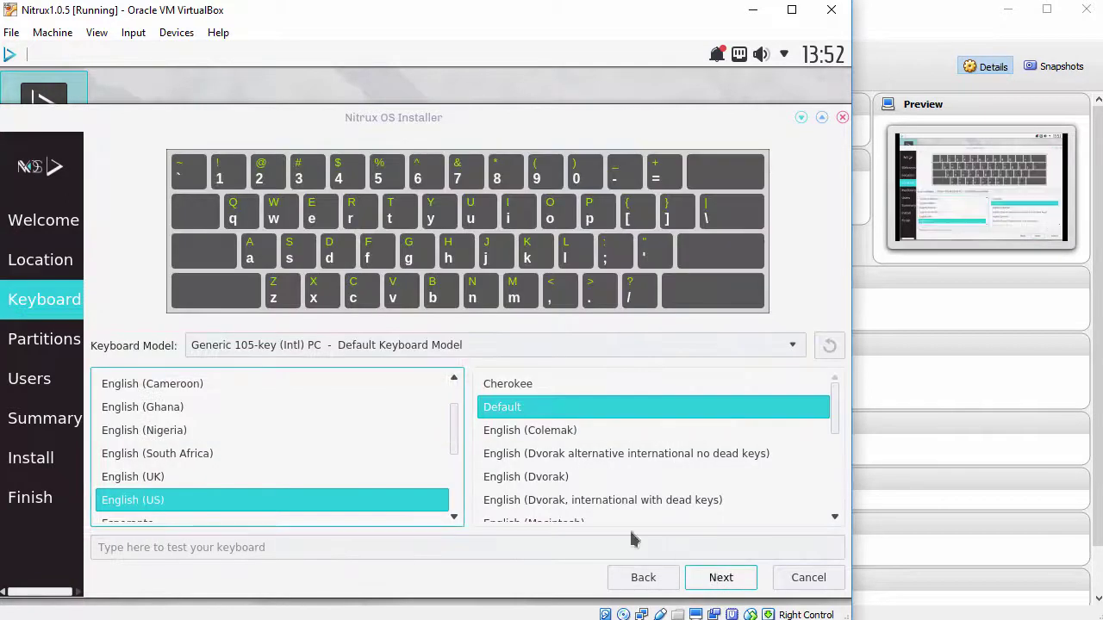
{"action": "mouse_move", "coordinate": [453, 423]}
{"action": "left_mouse_down"}
{"action": "mouse_move", "coordinate": [454, 439]}
{"action": "mouse_move", "coordinate": [454, 422]}
{"action": "left_mouse_up"}
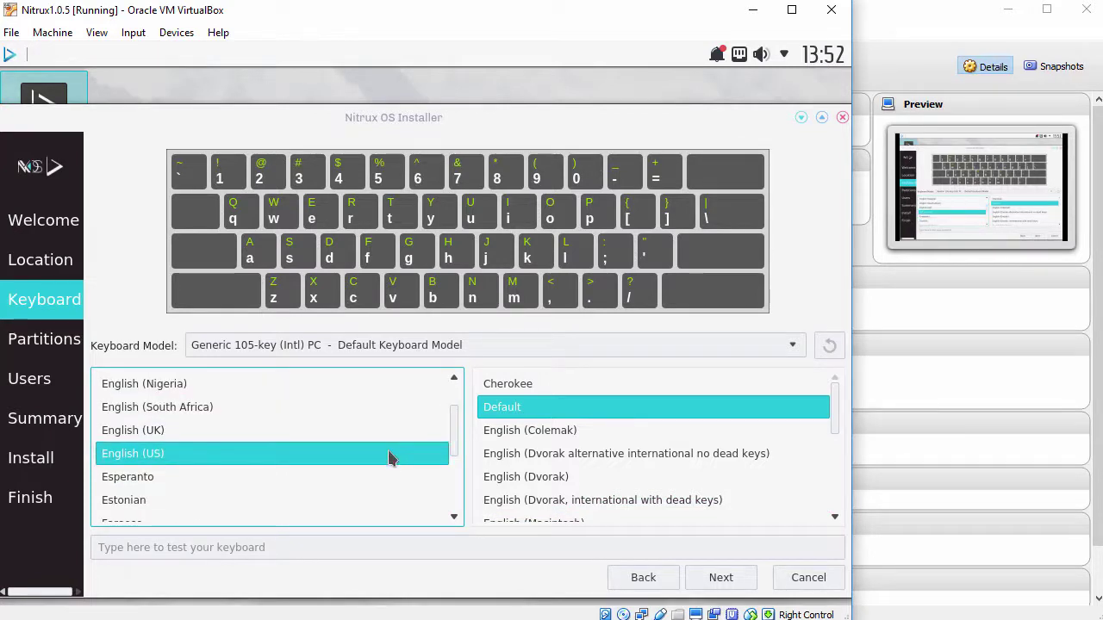
{"action": "left_click", "coordinate": [722, 578]}
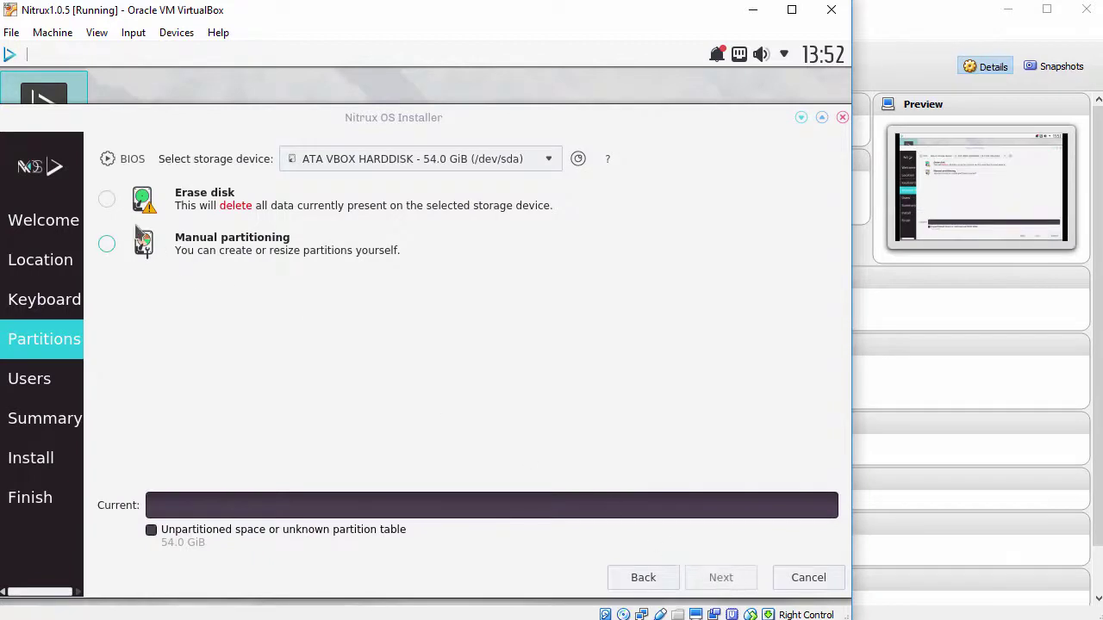
{"action": "left_click", "coordinate": [107, 201]}
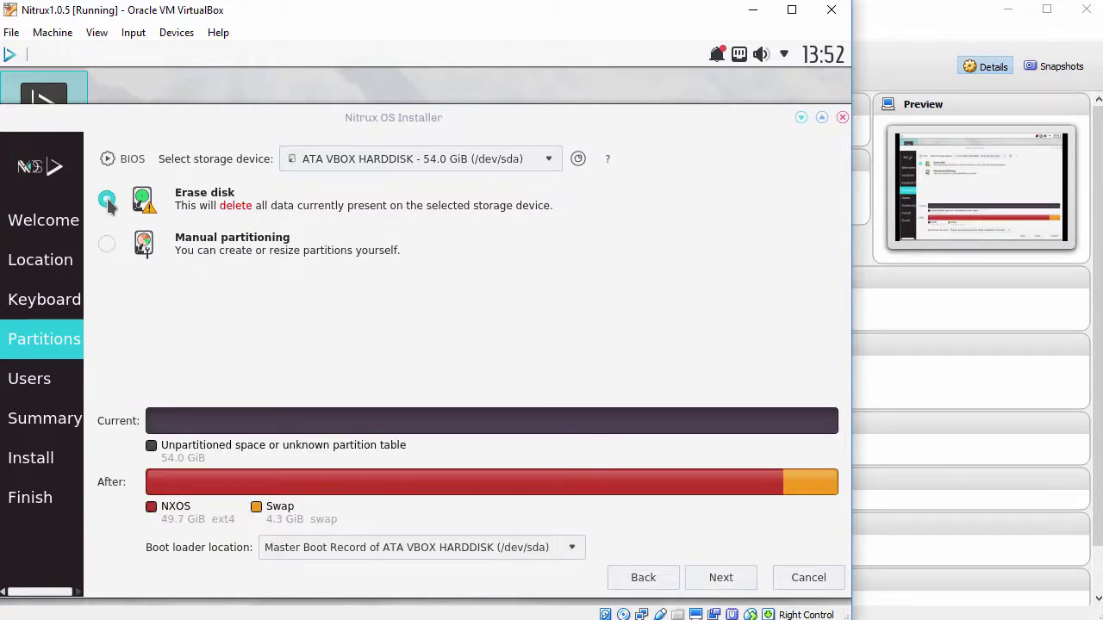
{"action": "left_click", "coordinate": [723, 577]}
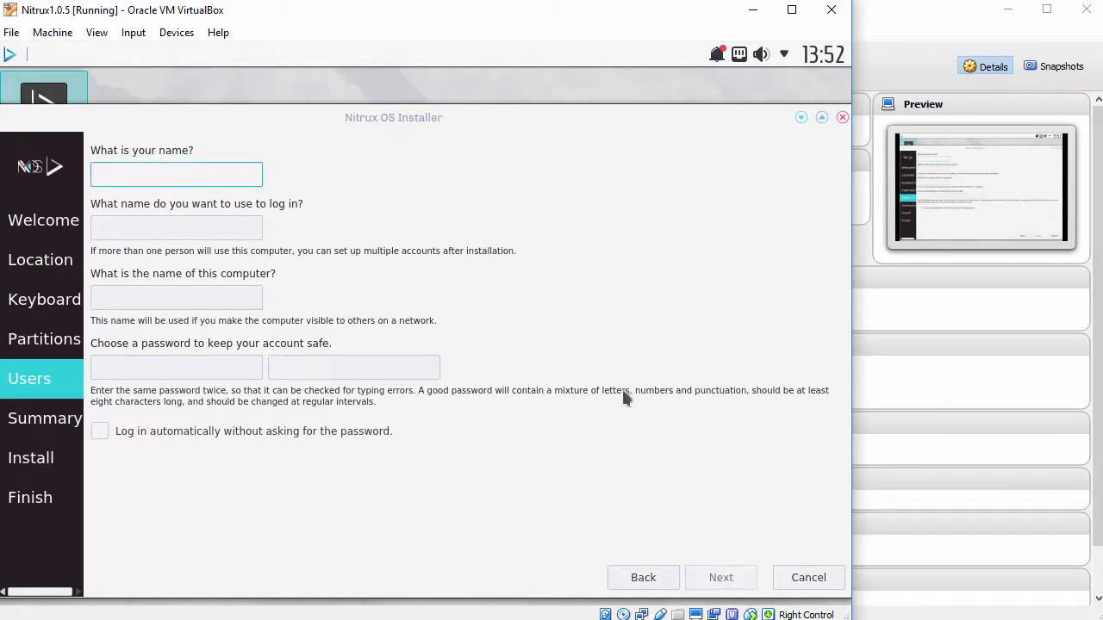
- Enter the user's full name, login, computer name nitrux2017 and password, reaching the Summary
{"action": "type", "text": "John"}
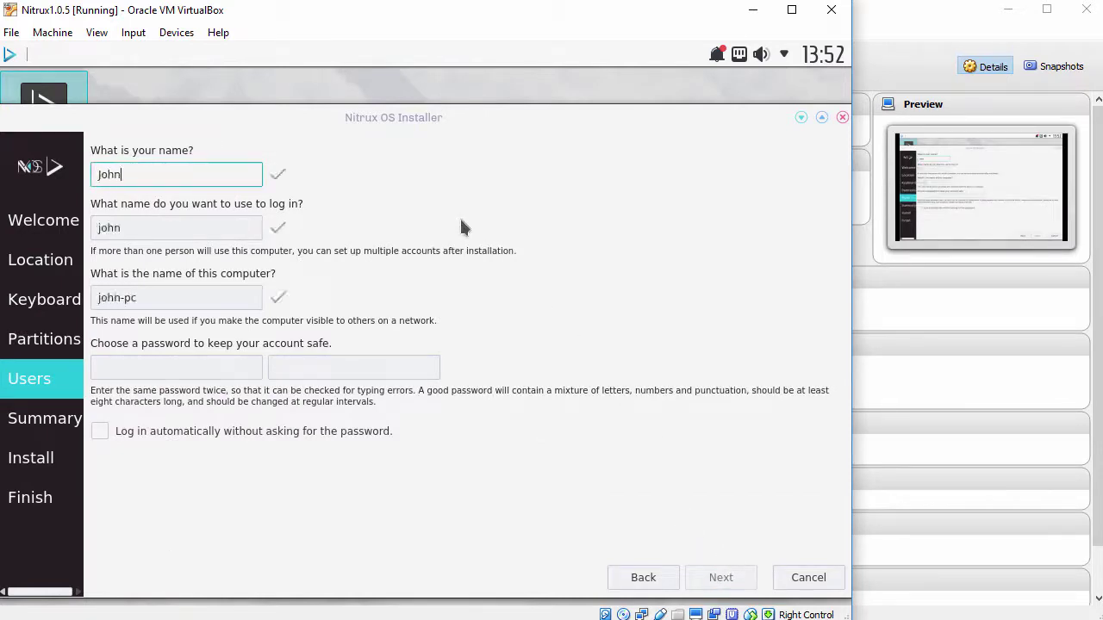
{"action": "type", "text": " Smith"}
{"action": "key", "text": "Tab"}
{"action": "type", "text": "j"}
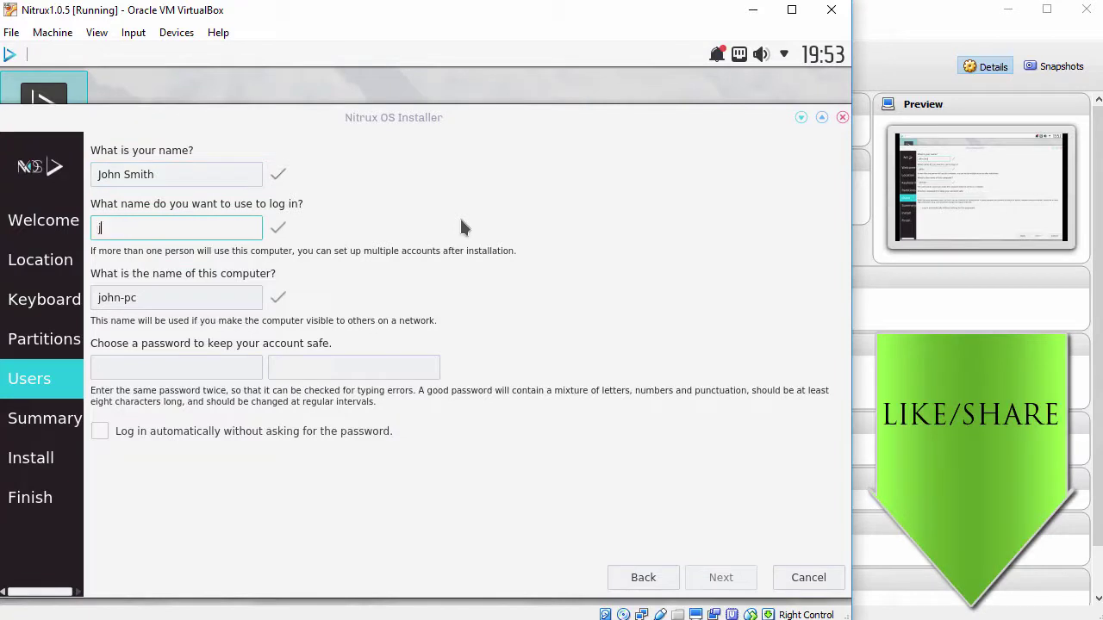
{"action": "key", "text": "Tab"}
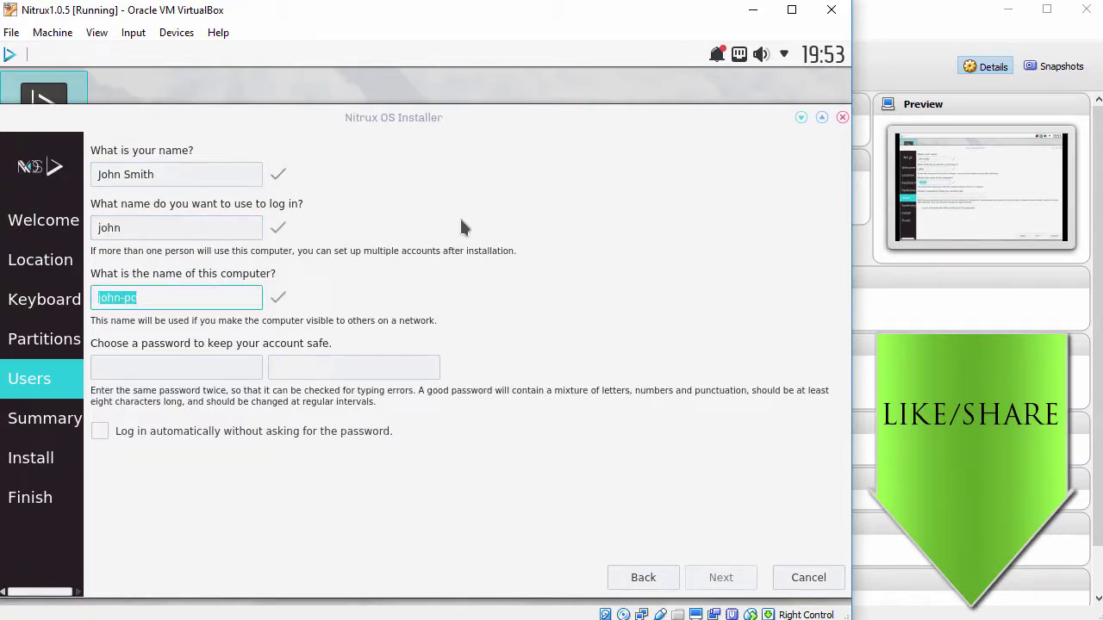
{"action": "type", "text": "nitrux2017"}
{"action": "key", "text": "Tab"}
{"action": "type", "text": "1234"}
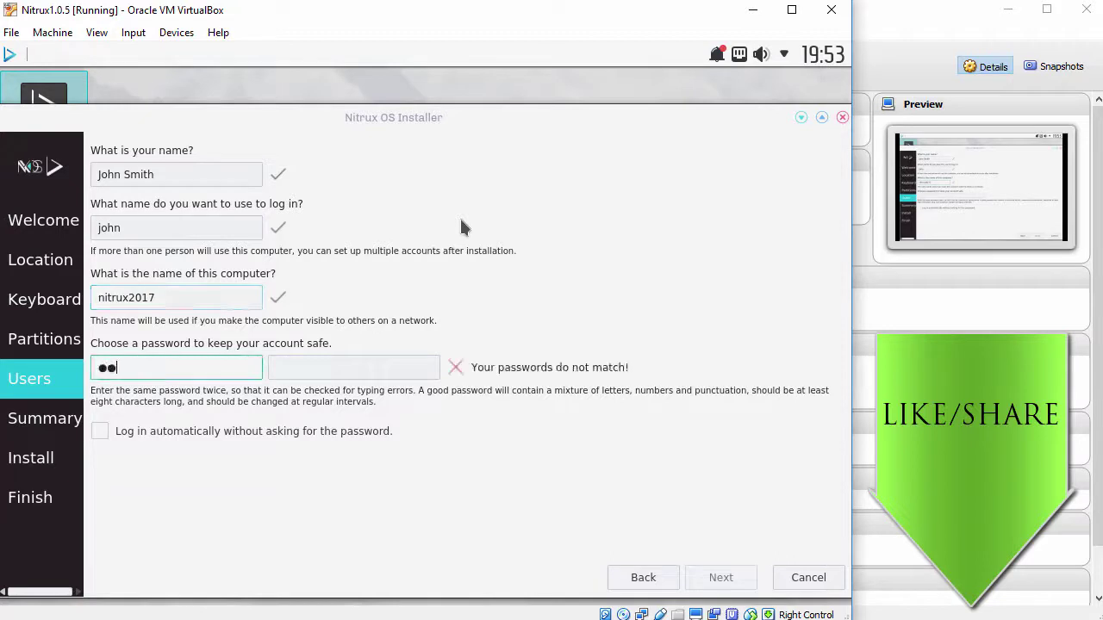
{"action": "key", "text": "Tab"}
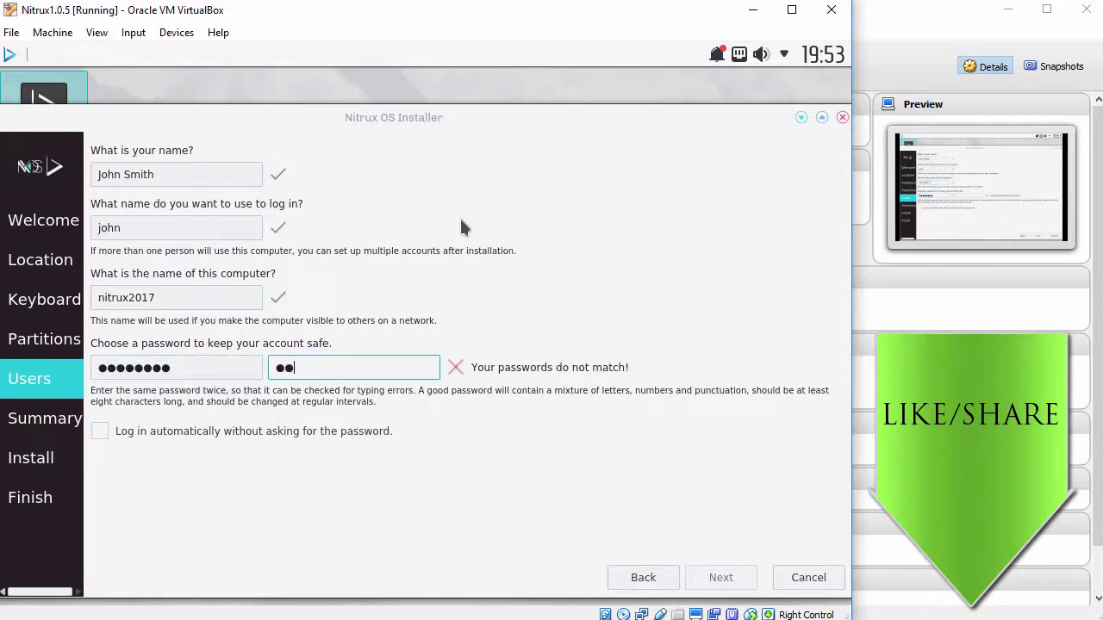
{"action": "type", "text": "12345678"}
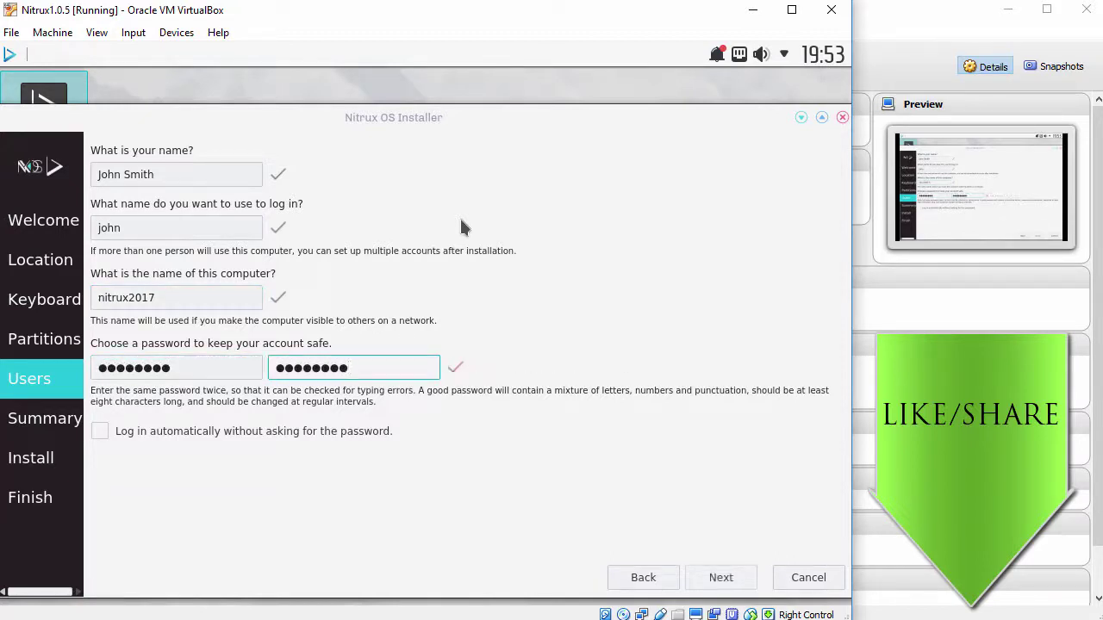
{"action": "left_click", "coordinate": [720, 578]}
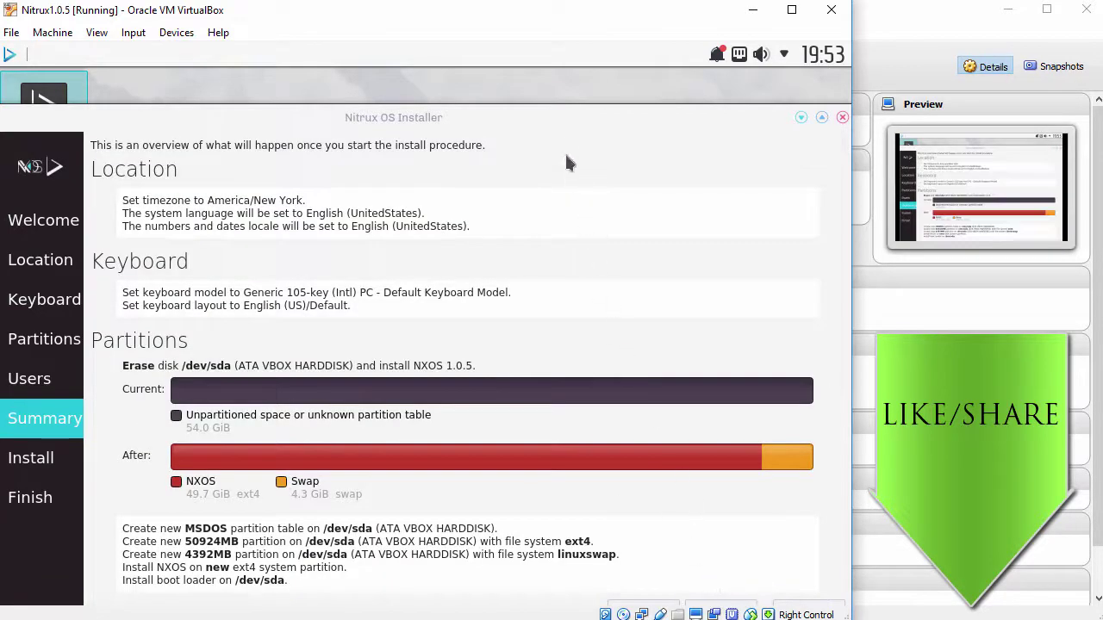
{"action": "left_click_drag", "start_coordinate": [551, 124], "coordinate": [545, 88]}
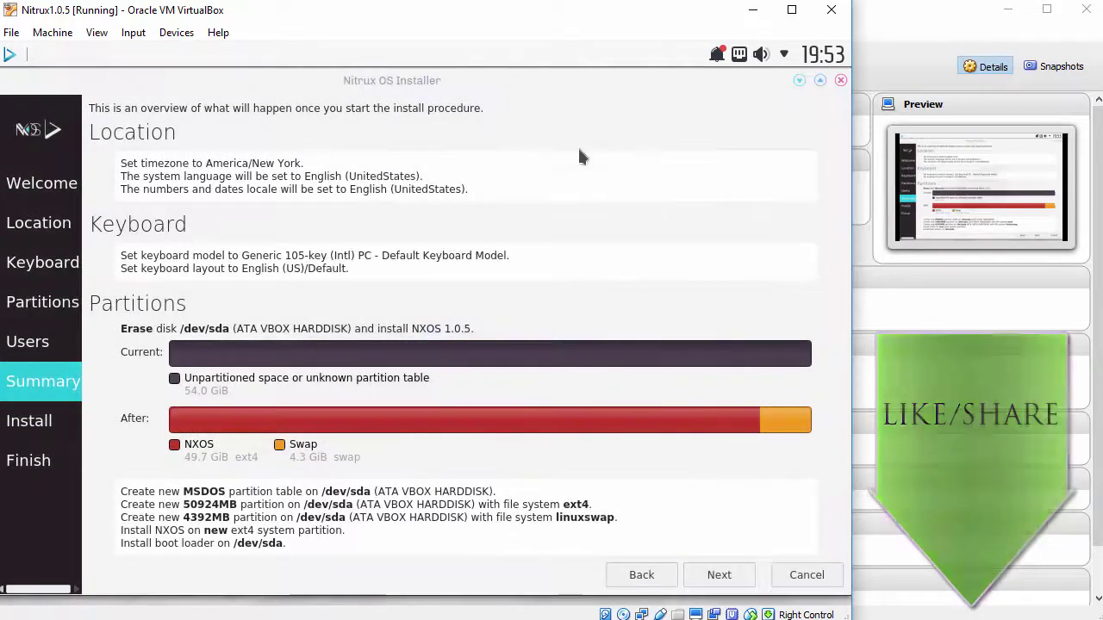
- Install Nitrux OS from the Summary page and finish with Restart now ticked
{"action": "left_click", "coordinate": [720, 576]}
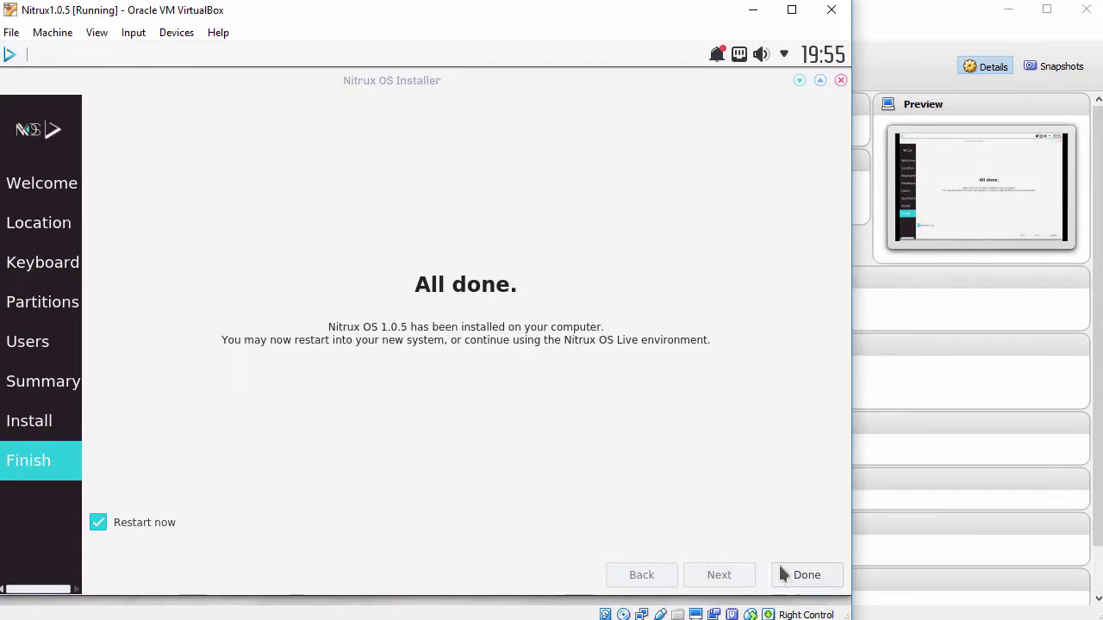
{"action": "left_click", "coordinate": [802, 583]}
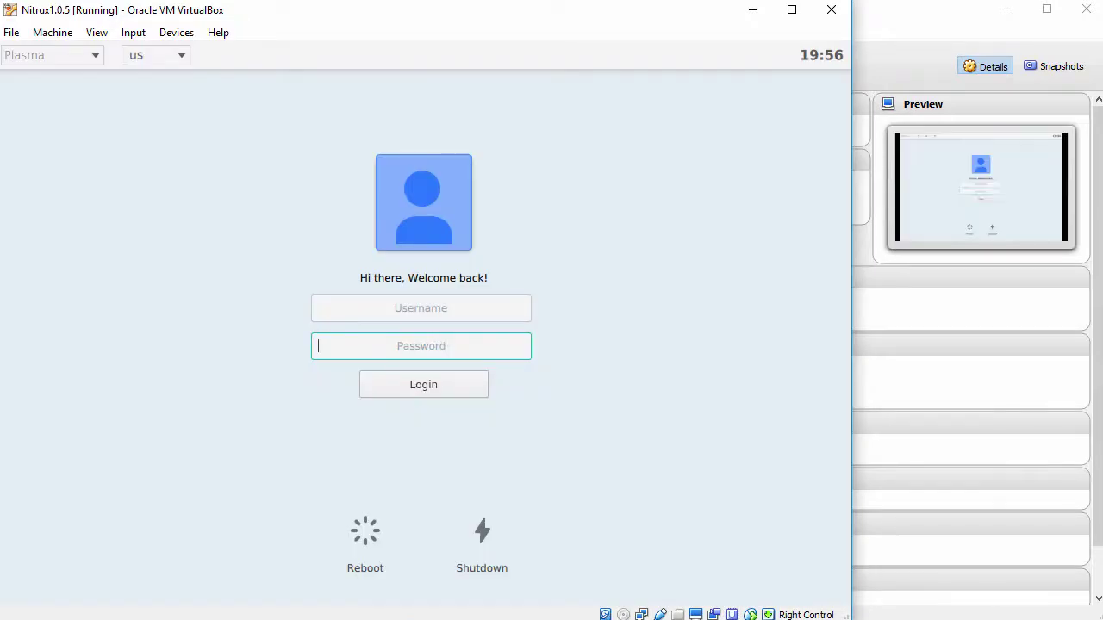
- Log in to the Nitrux desktop with the account's username and password
{"action": "left_click", "coordinate": [460, 307]}
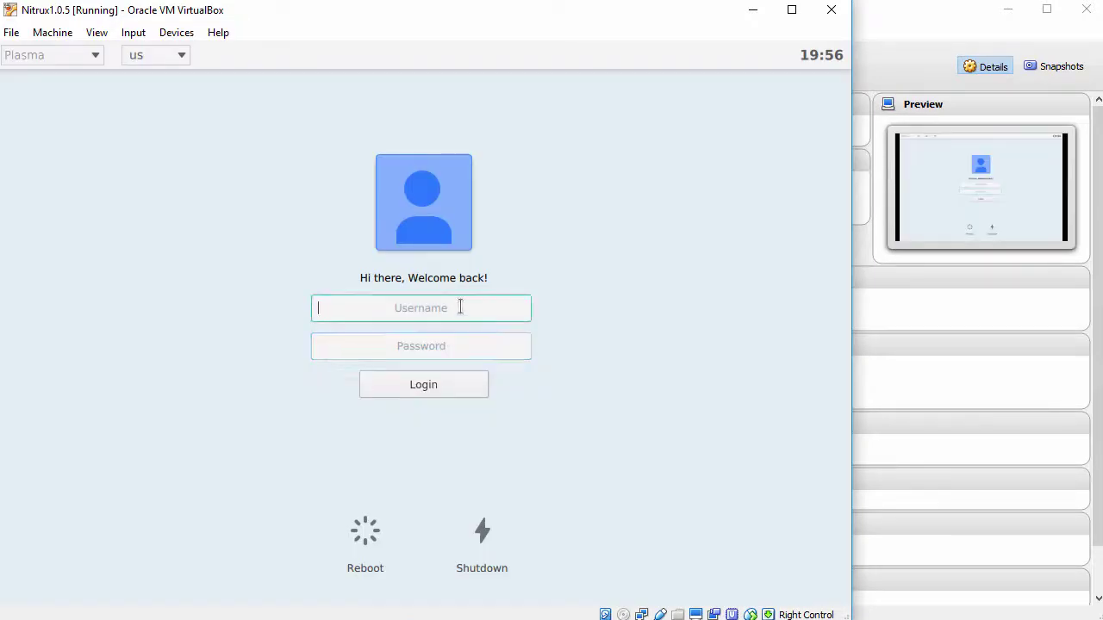
{"action": "type", "text": "john"}
{"action": "key", "text": "Tab"}
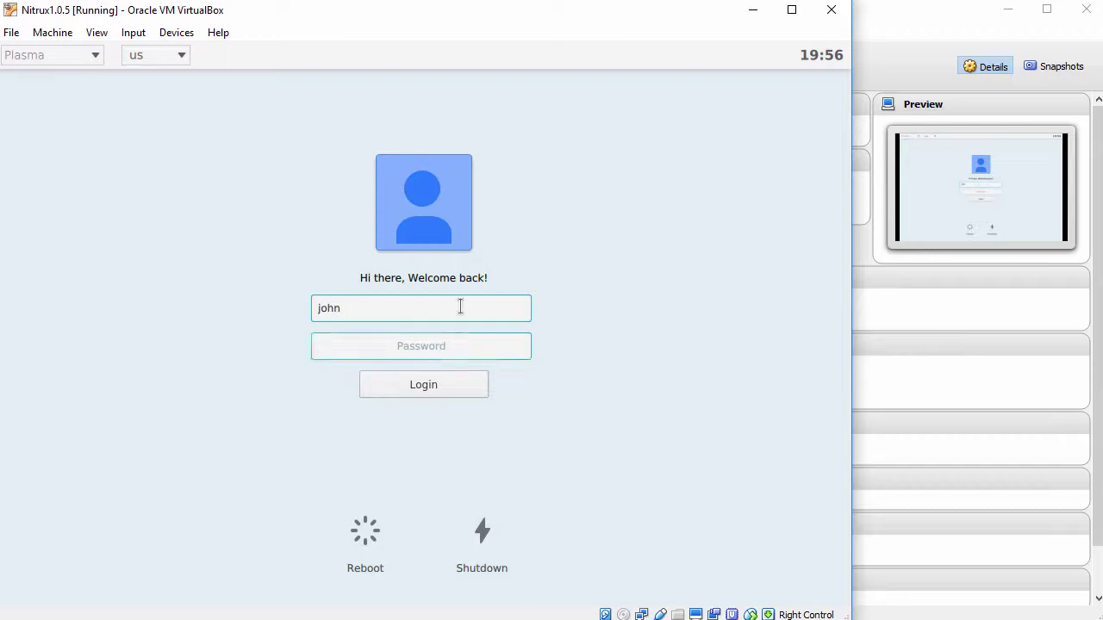
{"action": "type", "text": "p"}
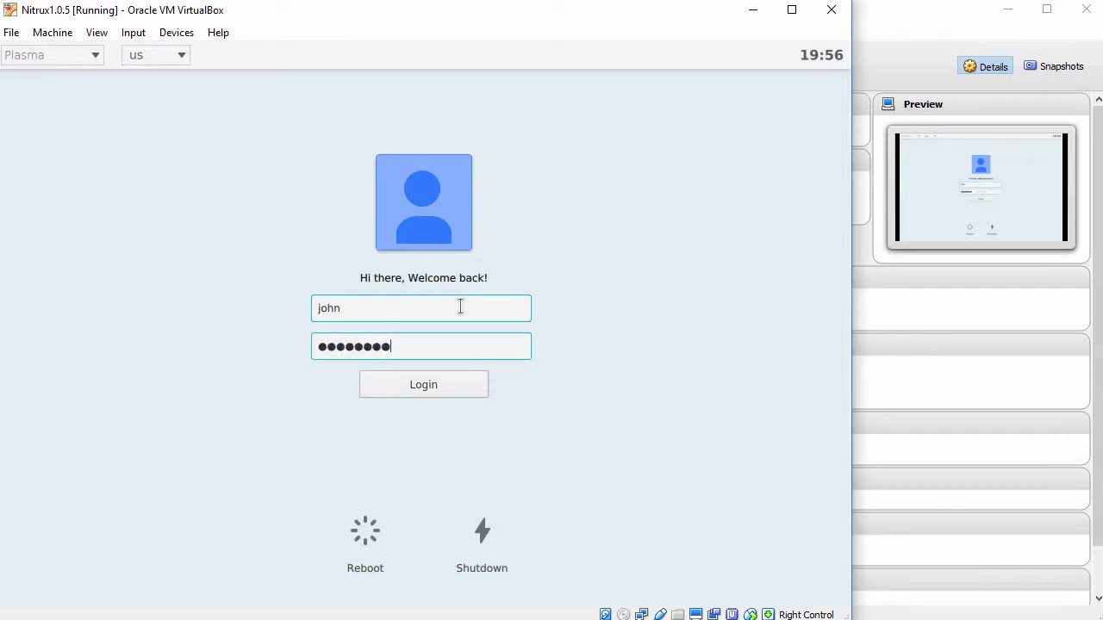
{"action": "left_click", "coordinate": [430, 385]}
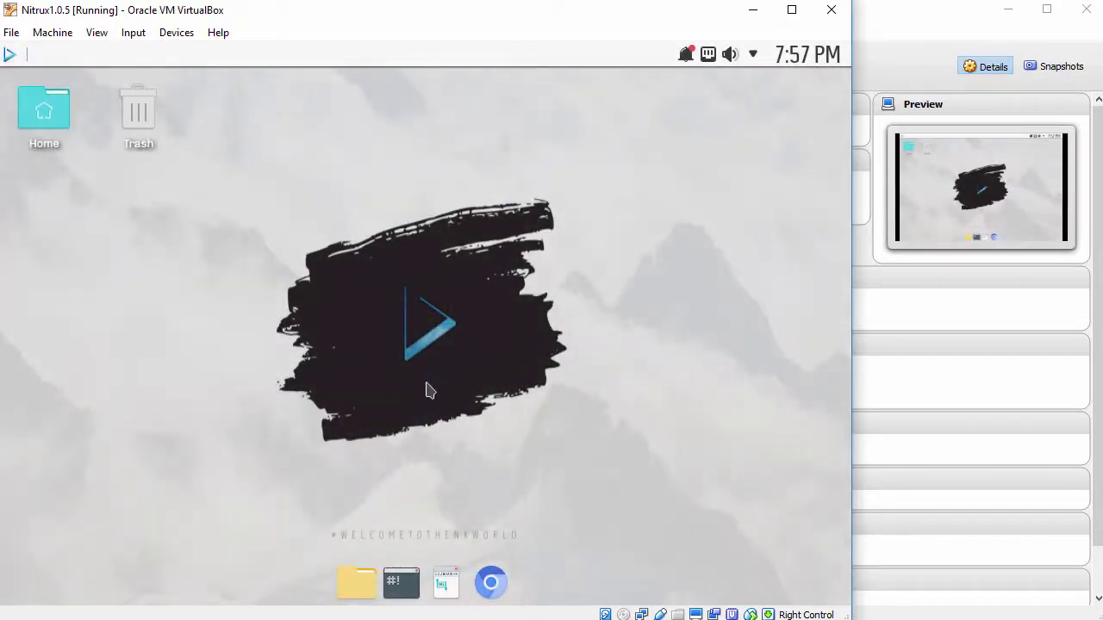
- Turn on Auto-resize Guest Display and widen the VM window
{"action": "left_click", "coordinate": [13, 56]}
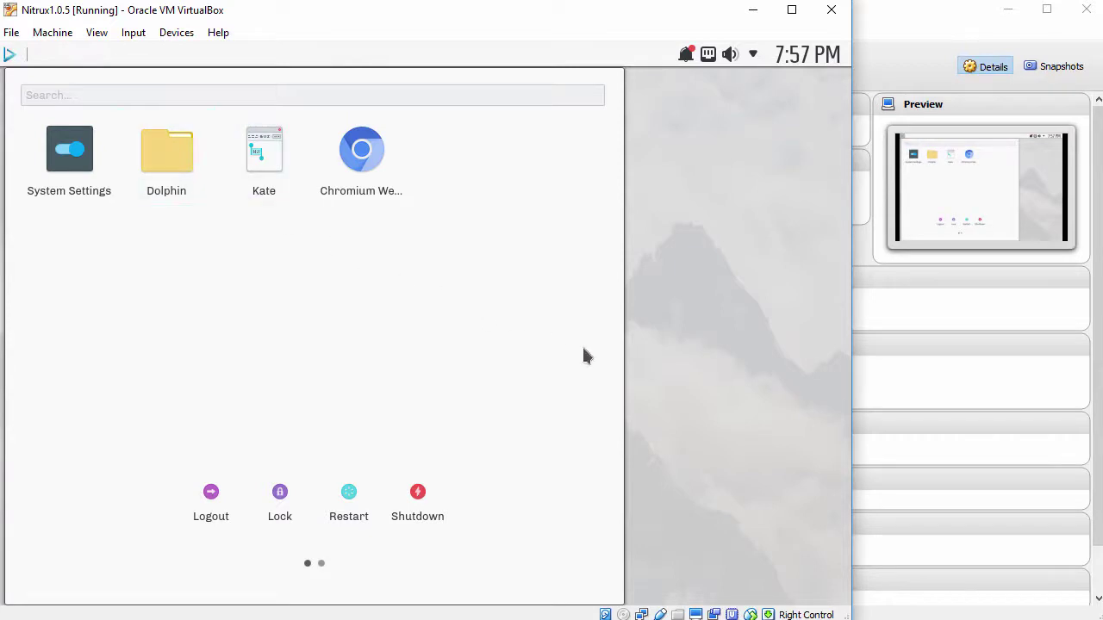
{"action": "left_click", "coordinate": [650, 360]}
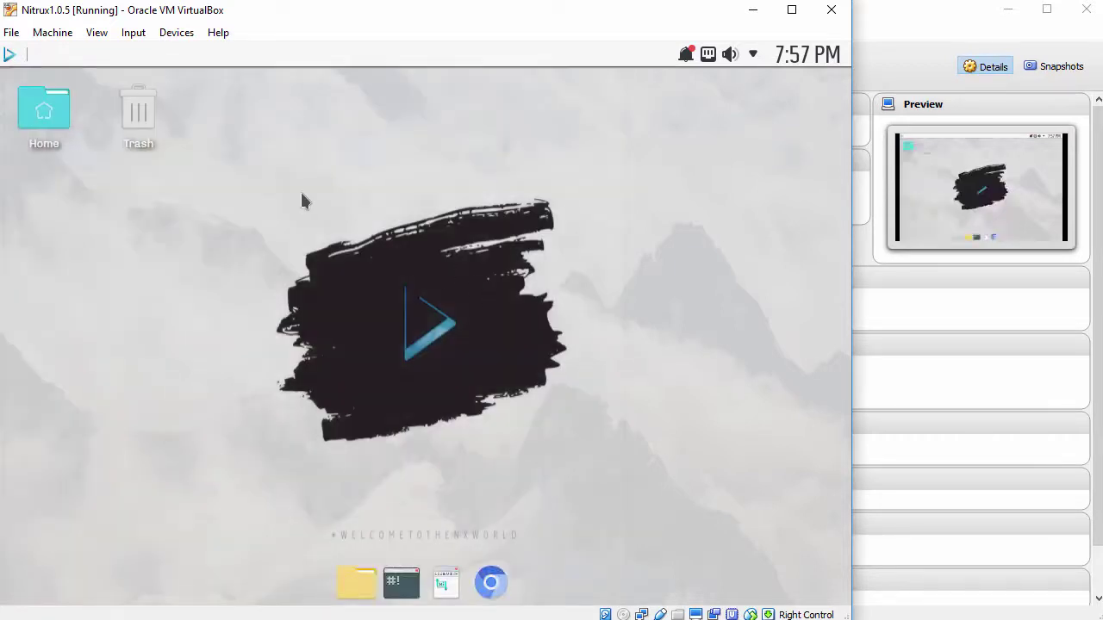
{"action": "left_click", "coordinate": [97, 34]}
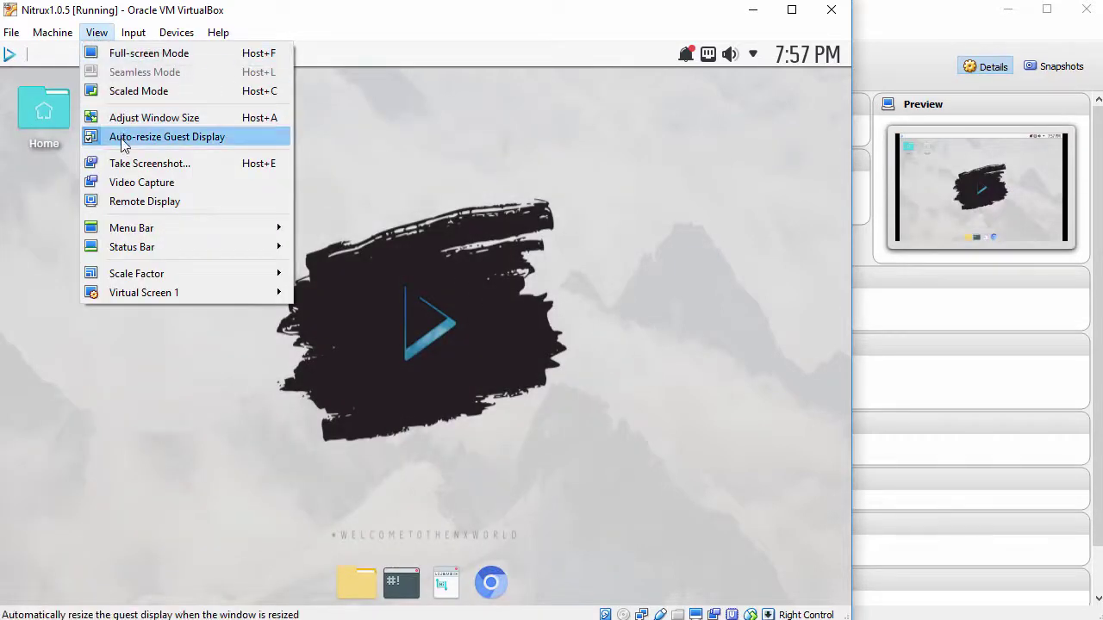
{"action": "left_click", "coordinate": [558, 338]}
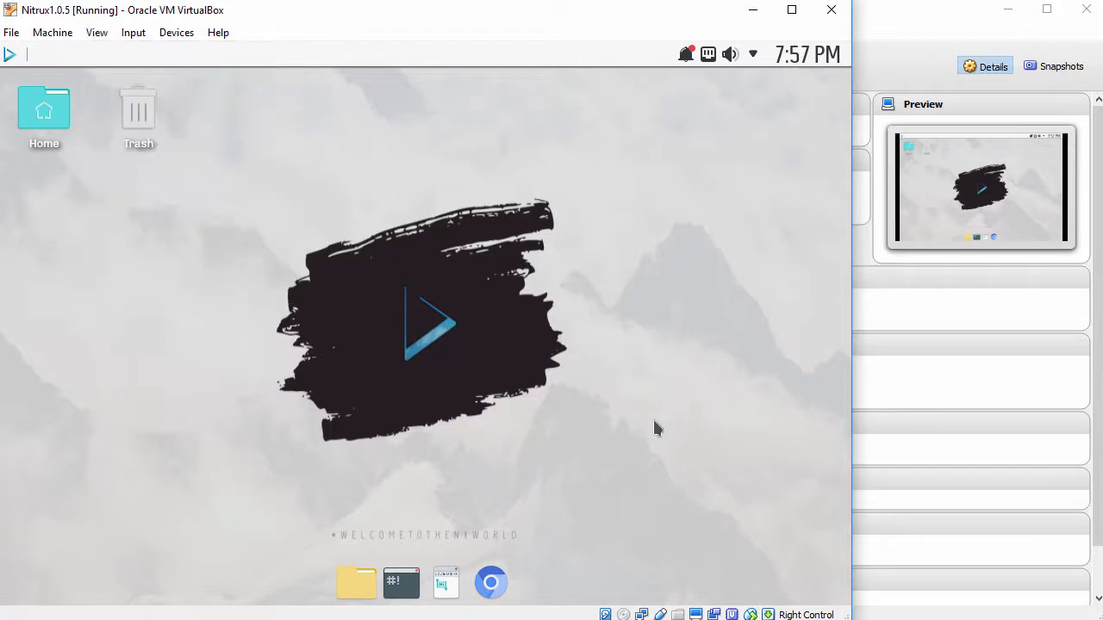
{"action": "left_click_drag", "start_coordinate": [834, 597], "coordinate": [967, 615]}
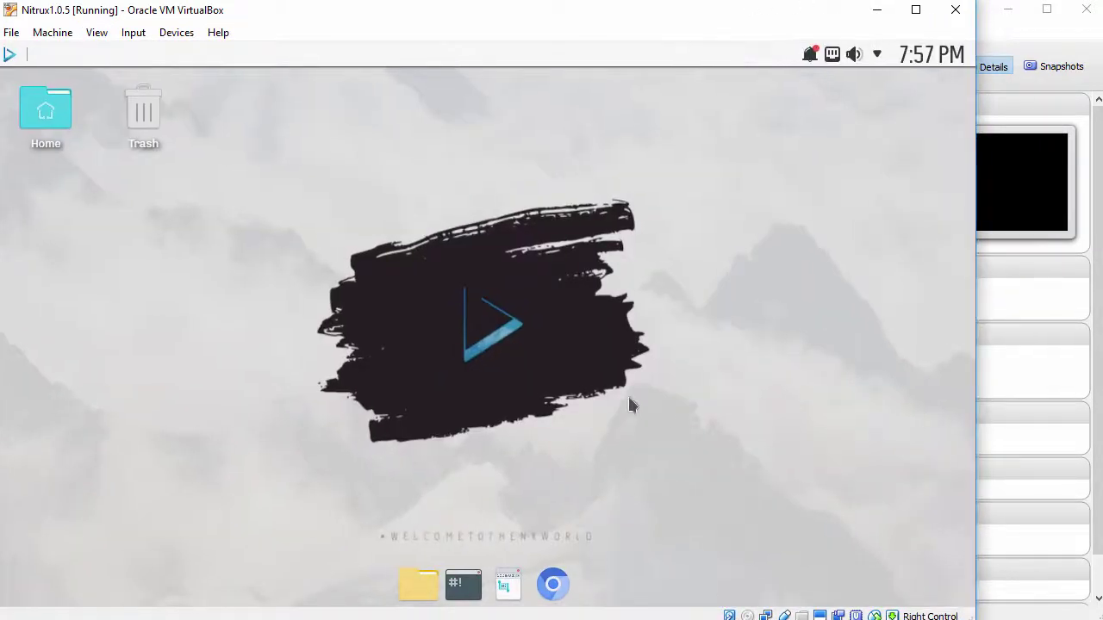
- Test the shared clipboard by pasting into a new Kate document, then close Kate
{"action": "left_click", "coordinate": [12, 57]}
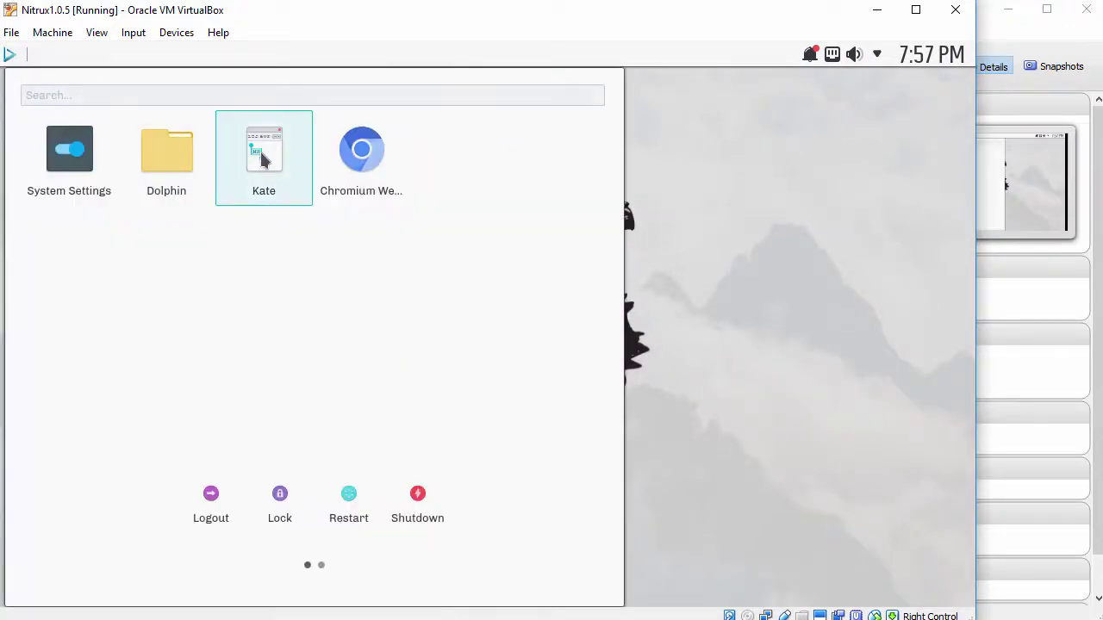
{"action": "left_click", "coordinate": [264, 159]}
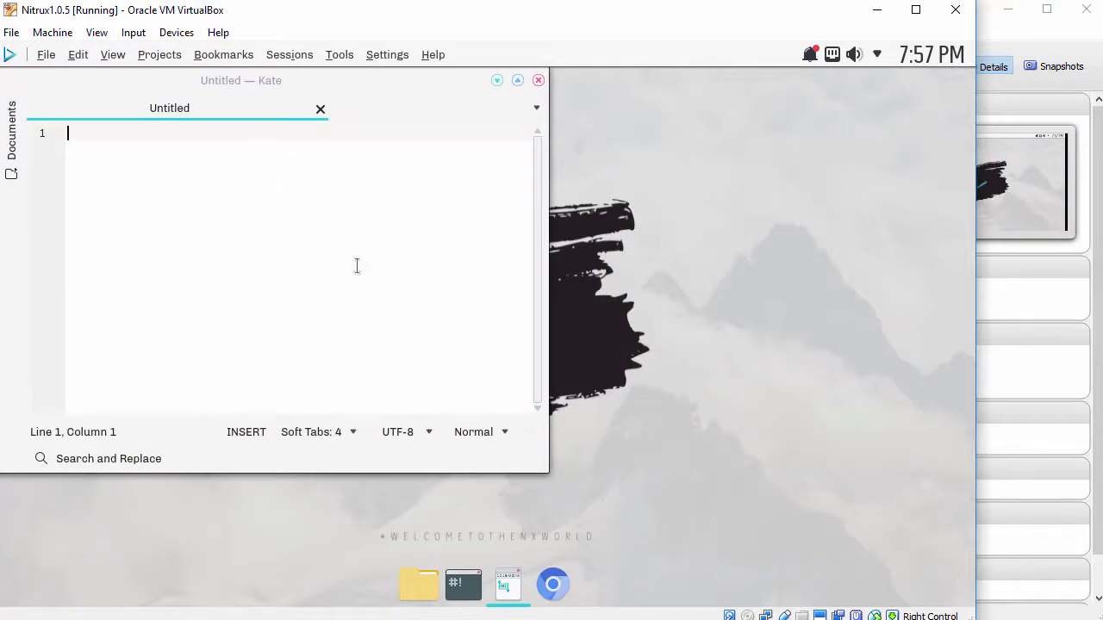
{"action": "left_click_drag", "start_coordinate": [544, 469], "coordinate": [706, 533]}
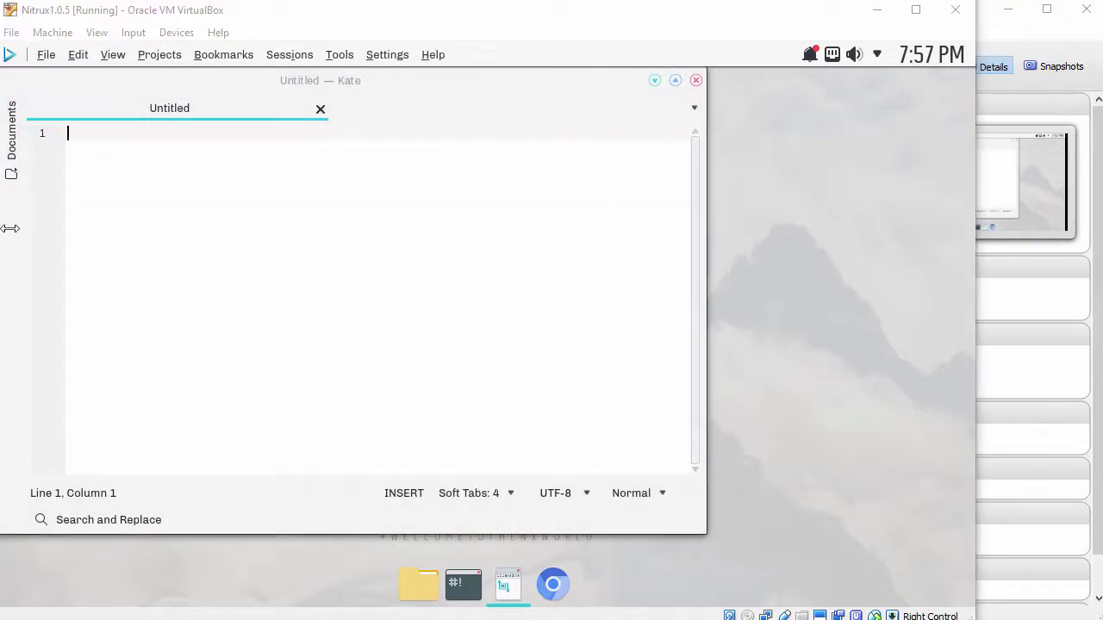
{"action": "right_click", "coordinate": [269, 168]}
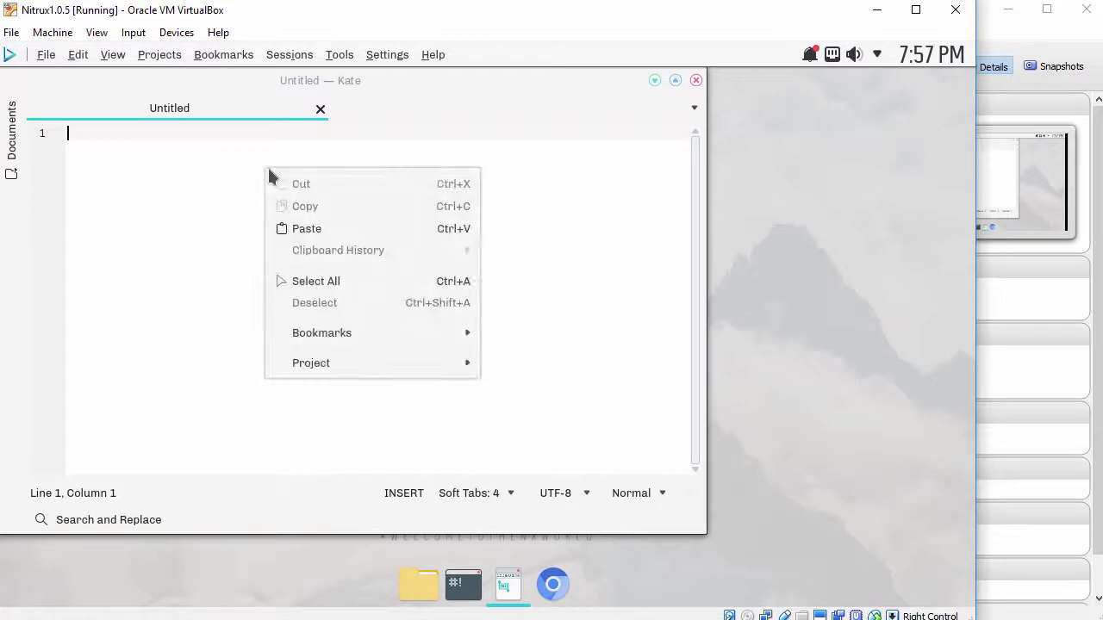
{"action": "left_click", "coordinate": [307, 231]}
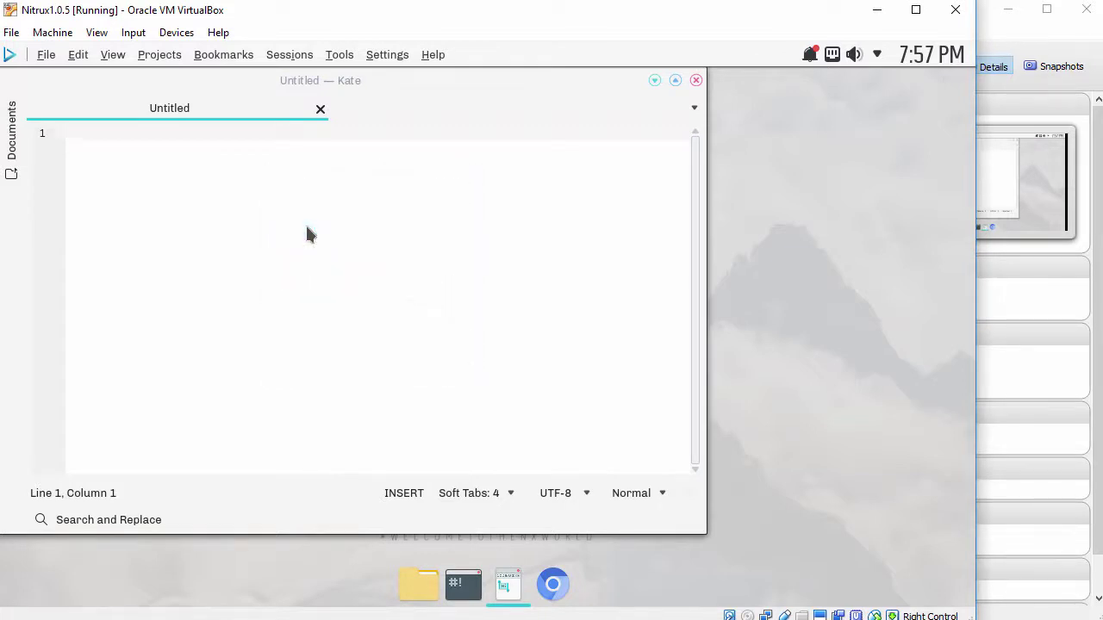
{"action": "left_click", "coordinate": [696, 80]}
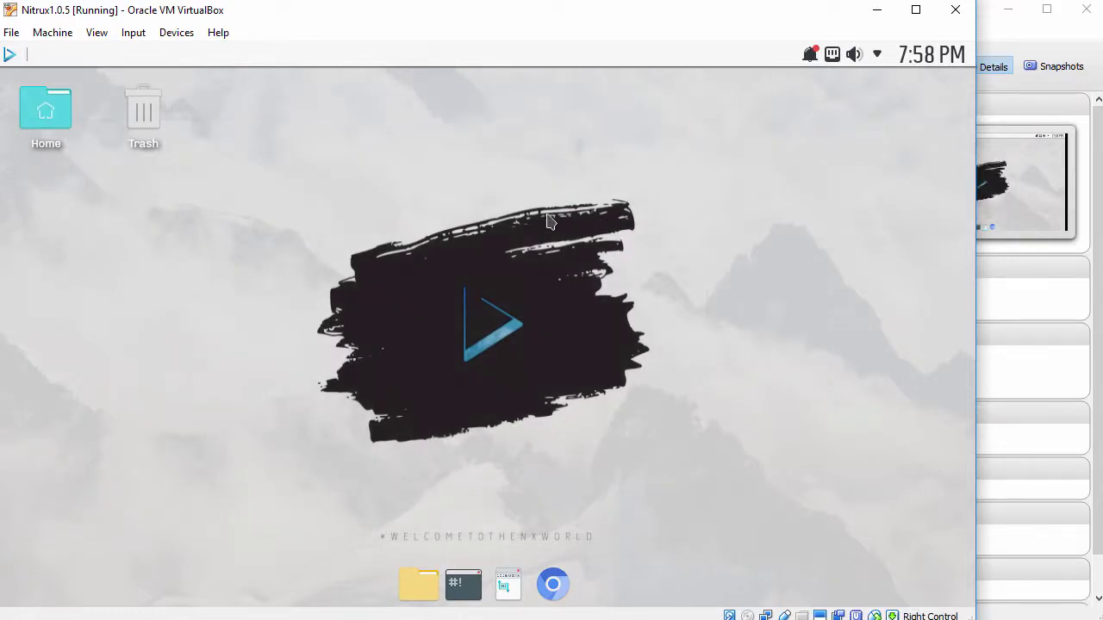
- Insert the Guest Additions CD image, open it in Dolphin and copy VBoxLinuxAdditions.run
{"action": "left_click", "coordinate": [174, 36]}
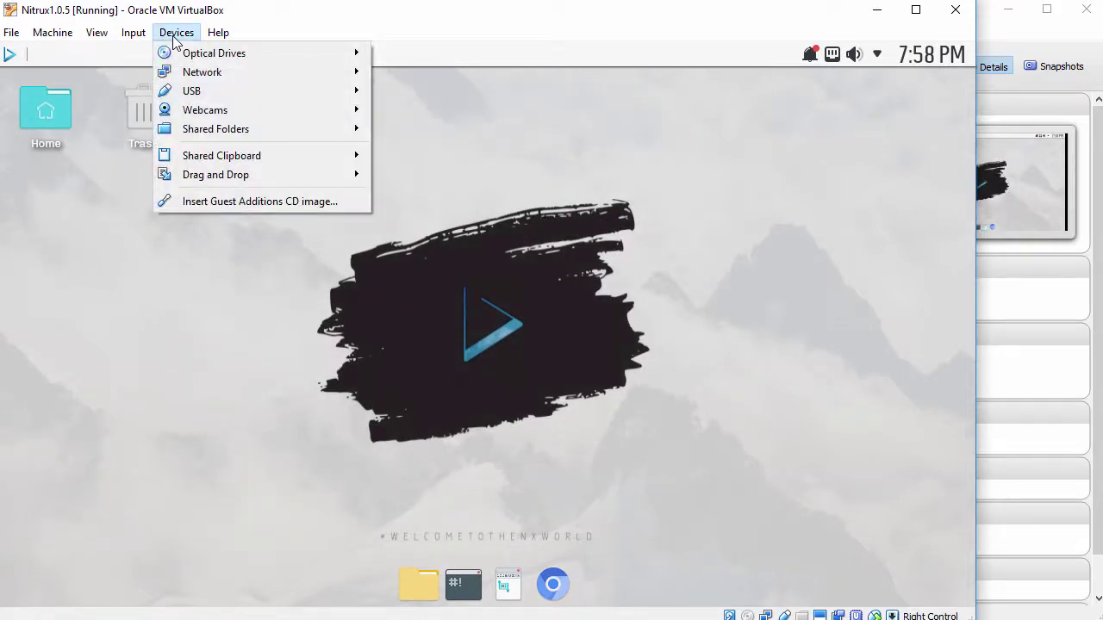
{"action": "left_click", "coordinate": [196, 203]}
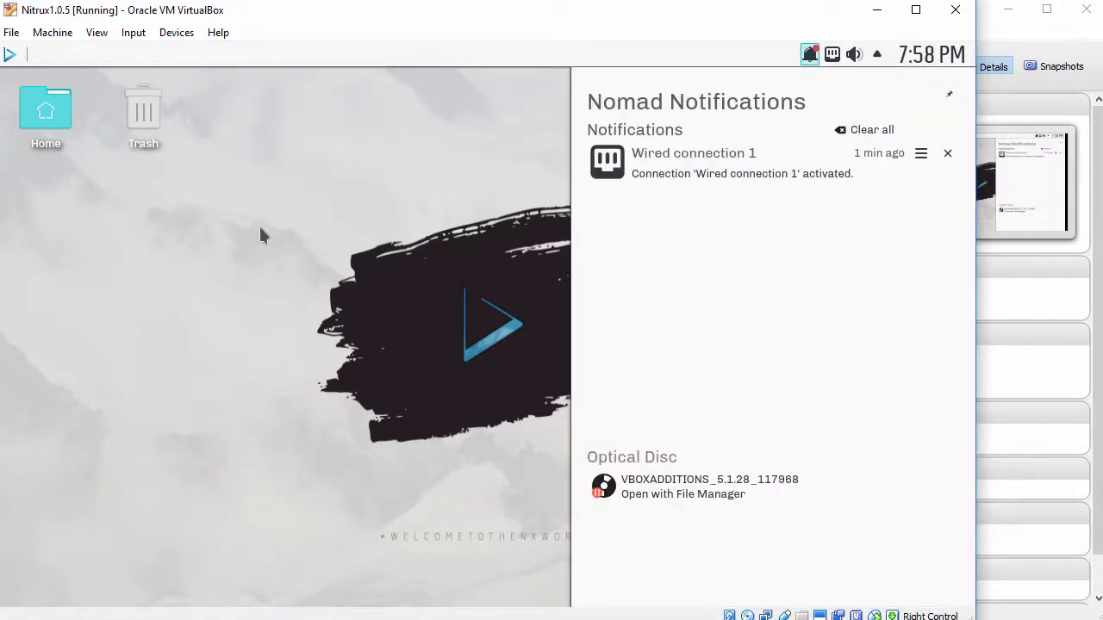
{"action": "left_click", "coordinate": [739, 487]}
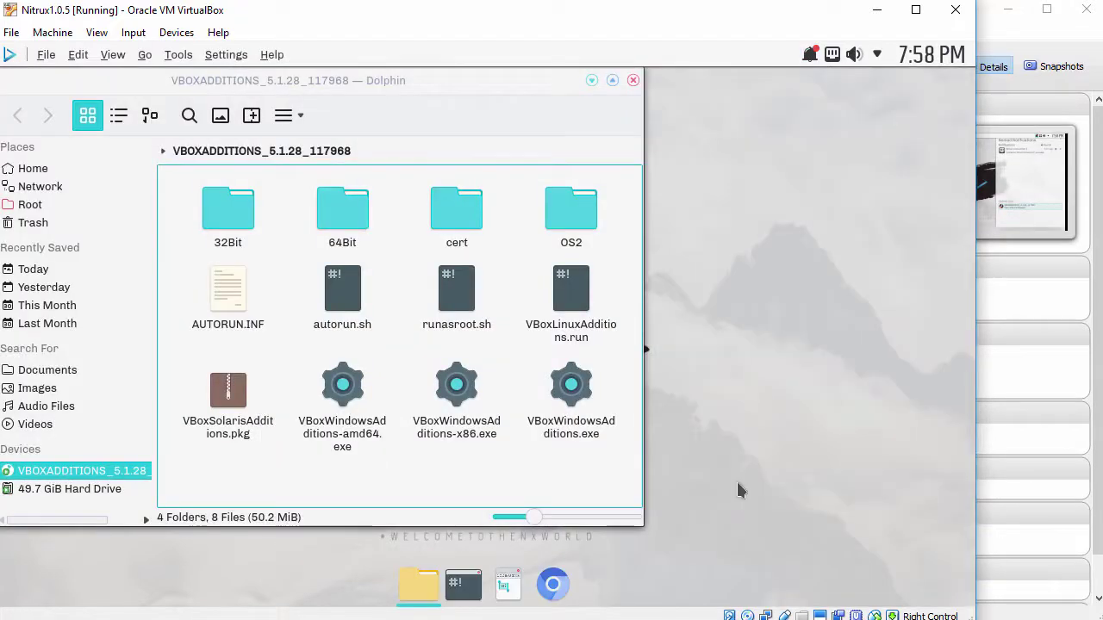
{"action": "right_click", "coordinate": [560, 291]}
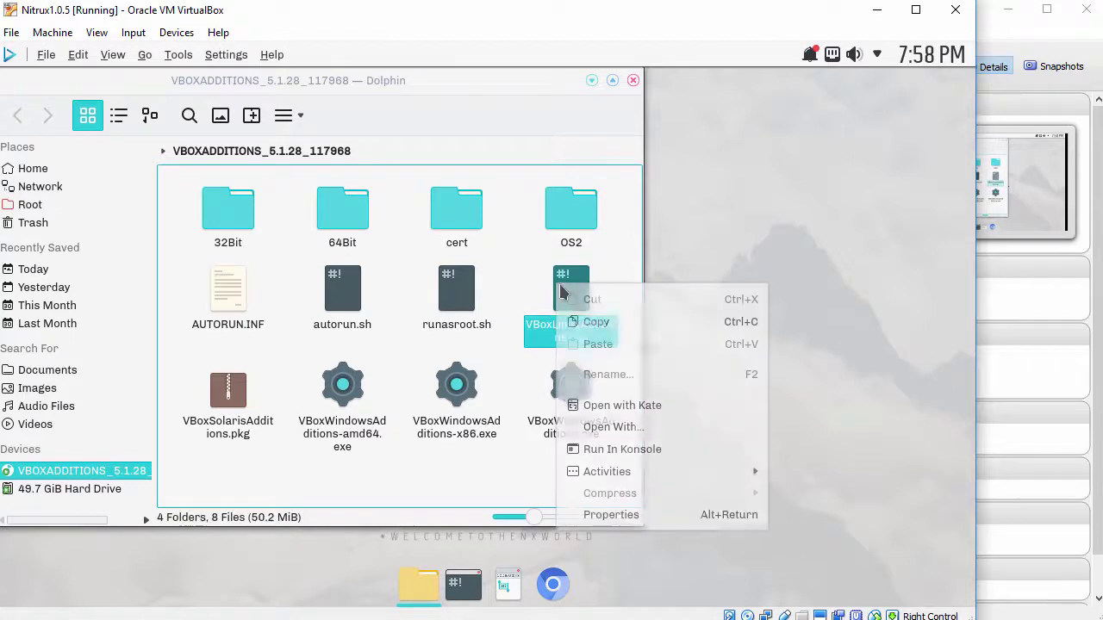
{"action": "left_click", "coordinate": [589, 324]}
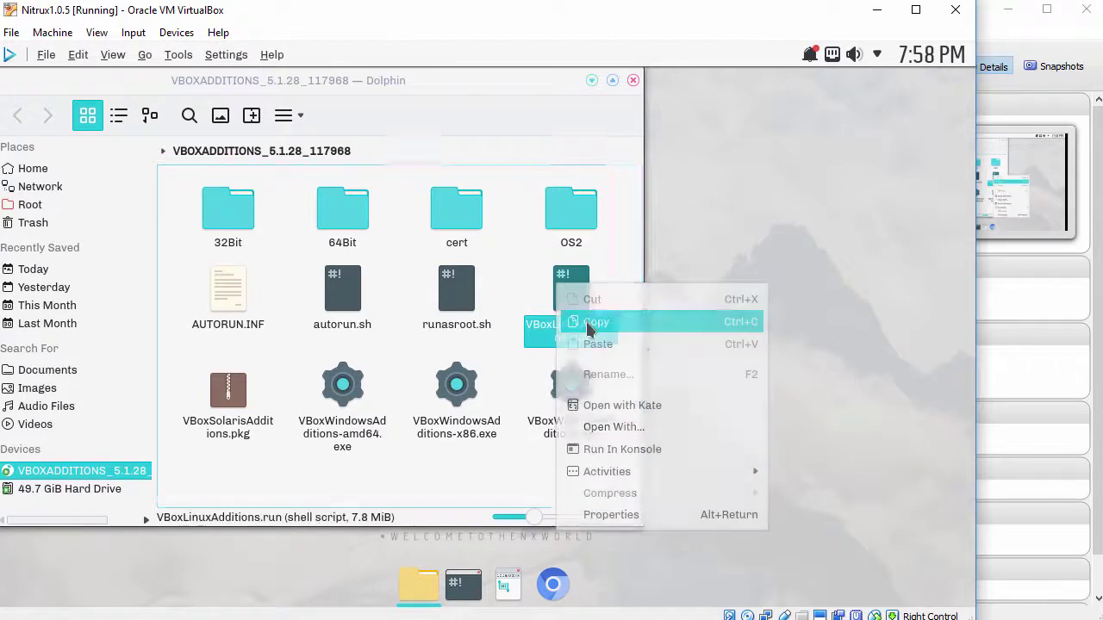
- Paste VBoxLinuxAdditions.run into the guest's /tmp folder and close Dolphin
{"action": "left_click", "coordinate": [54, 207]}
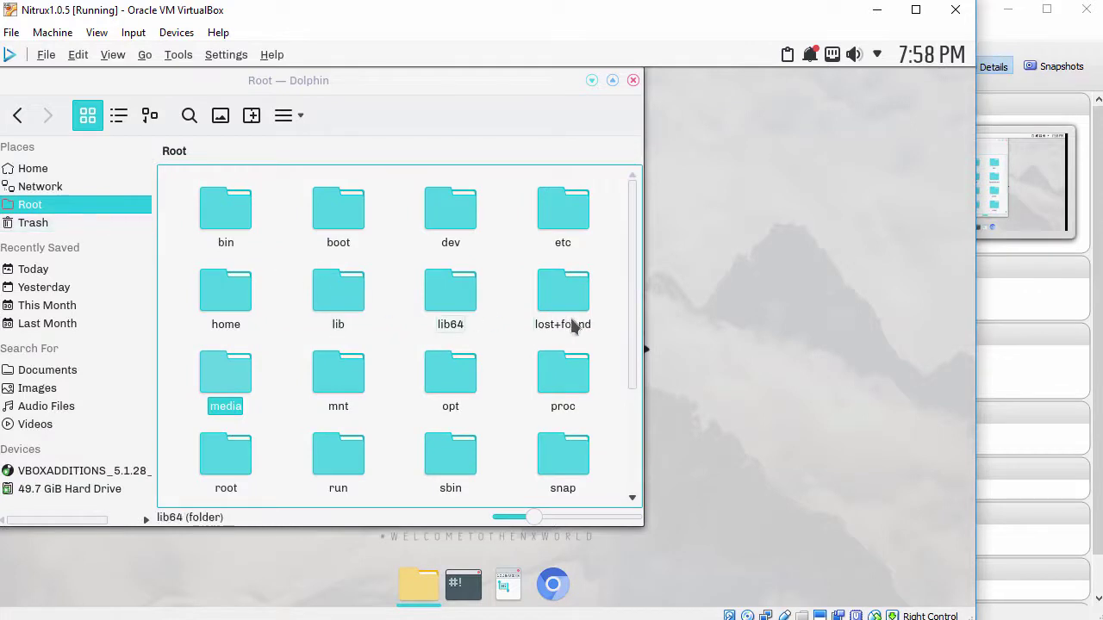
{"action": "left_click_drag", "start_coordinate": [630, 296], "coordinate": [626, 414]}
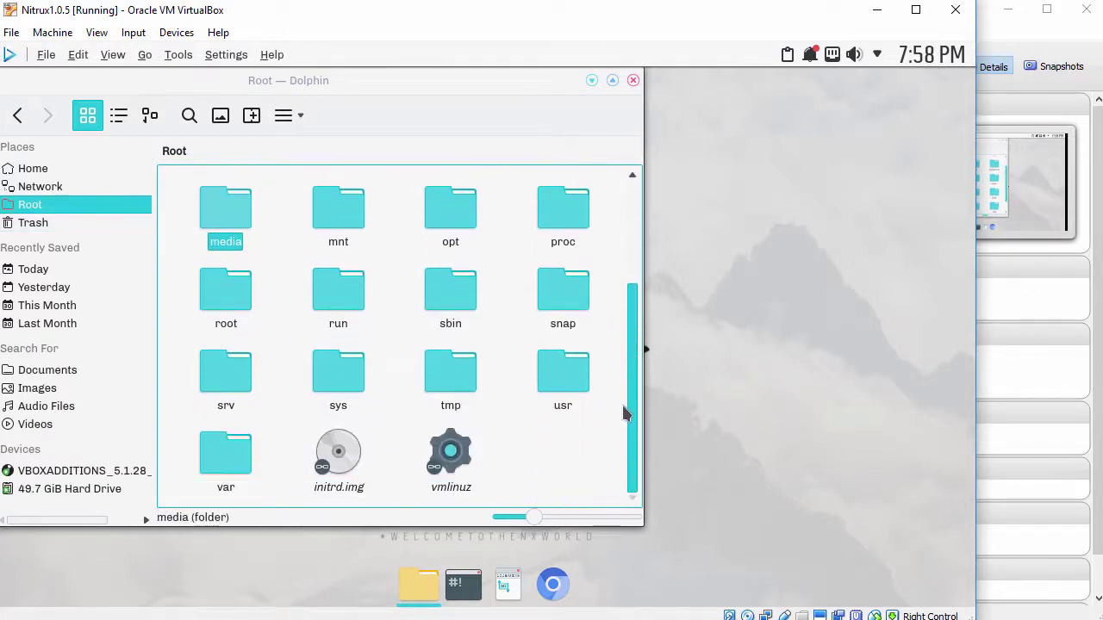
{"action": "left_click", "coordinate": [449, 372]}
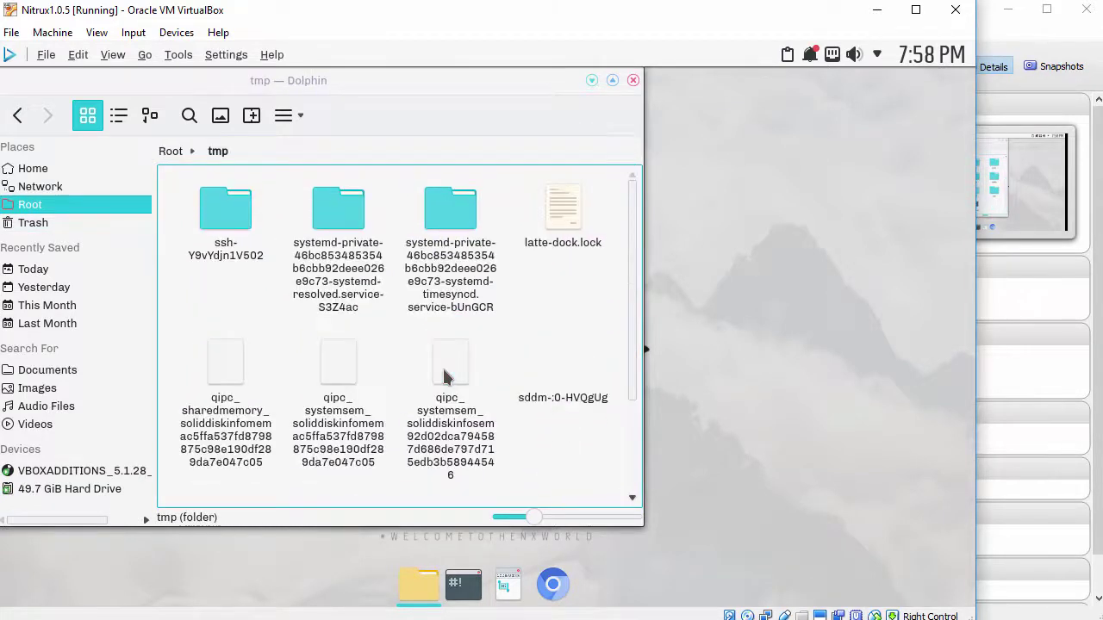
{"action": "right_click", "coordinate": [556, 438]}
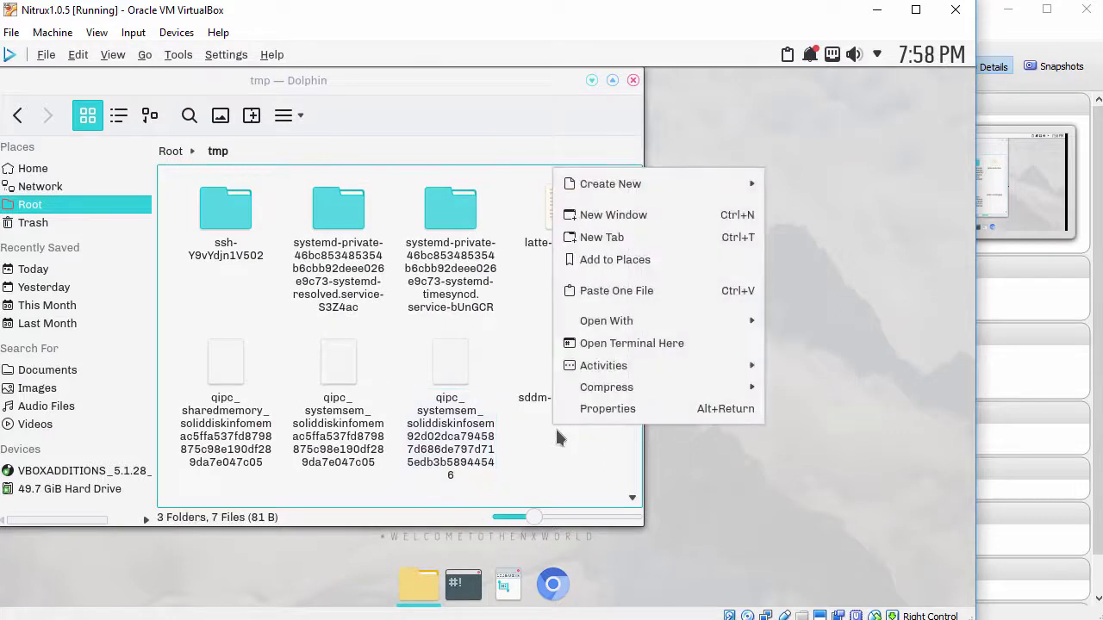
{"action": "left_click", "coordinate": [639, 292]}
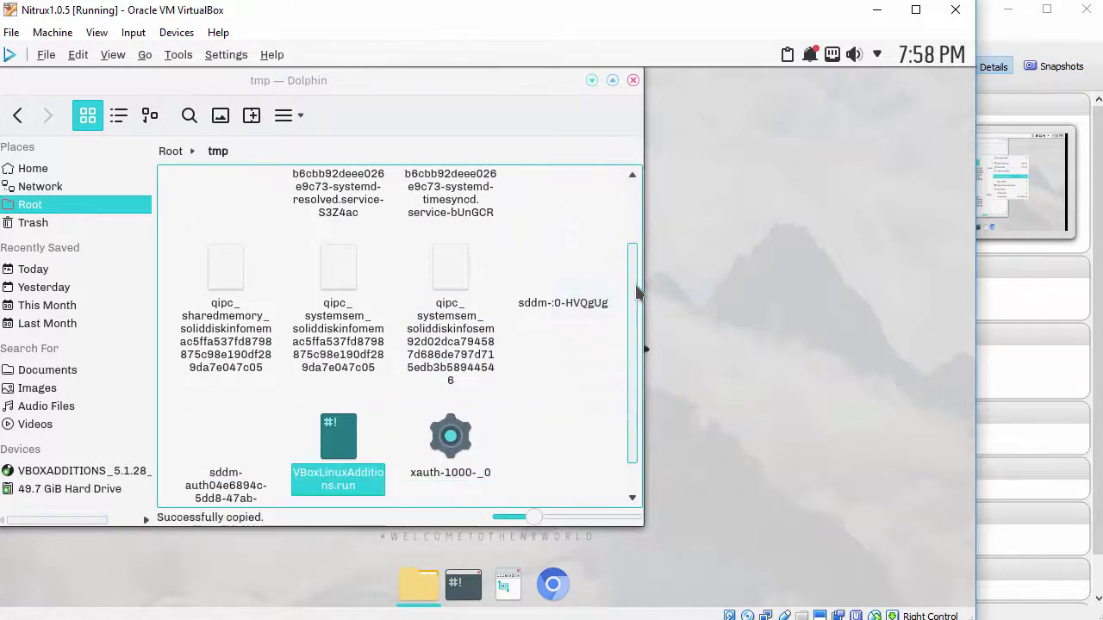
{"action": "left_click", "coordinate": [634, 80]}
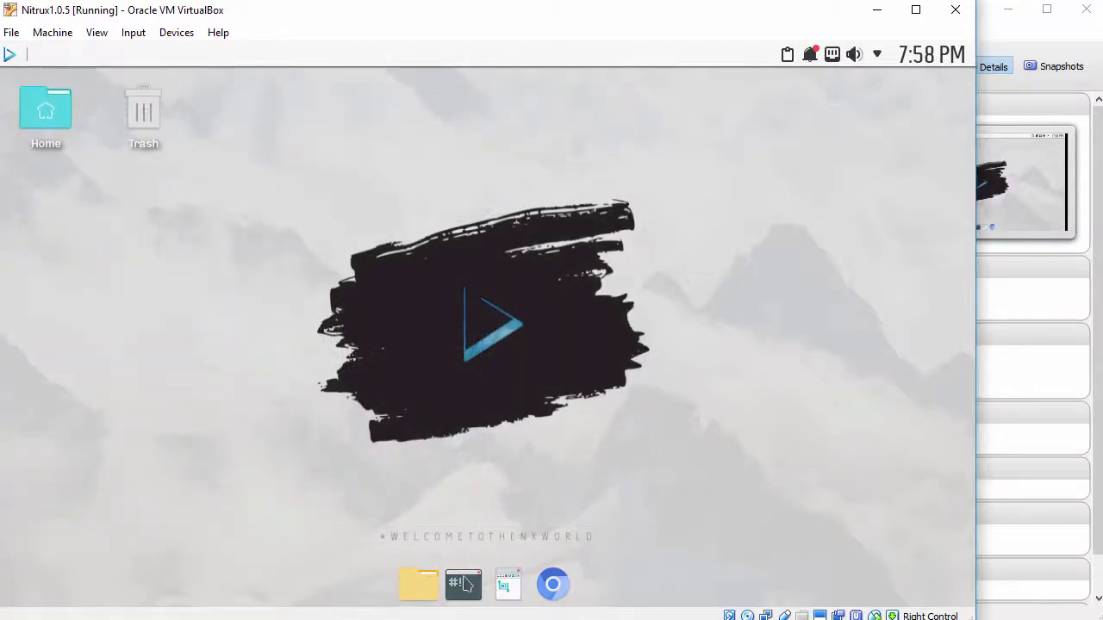
- Run sudo /tmp/VBoxLinuxAdditions.run in an enlarged Konsole, supplying the administrator password
{"action": "left_click", "coordinate": [465, 584]}
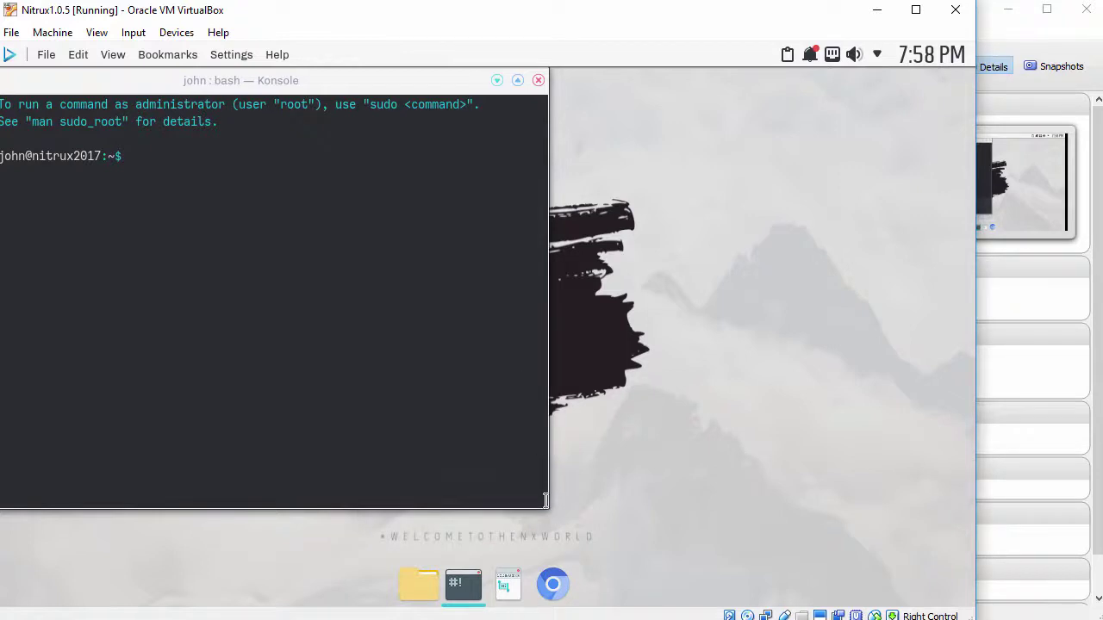
{"action": "left_click_drag", "start_coordinate": [545, 500], "coordinate": [880, 578]}
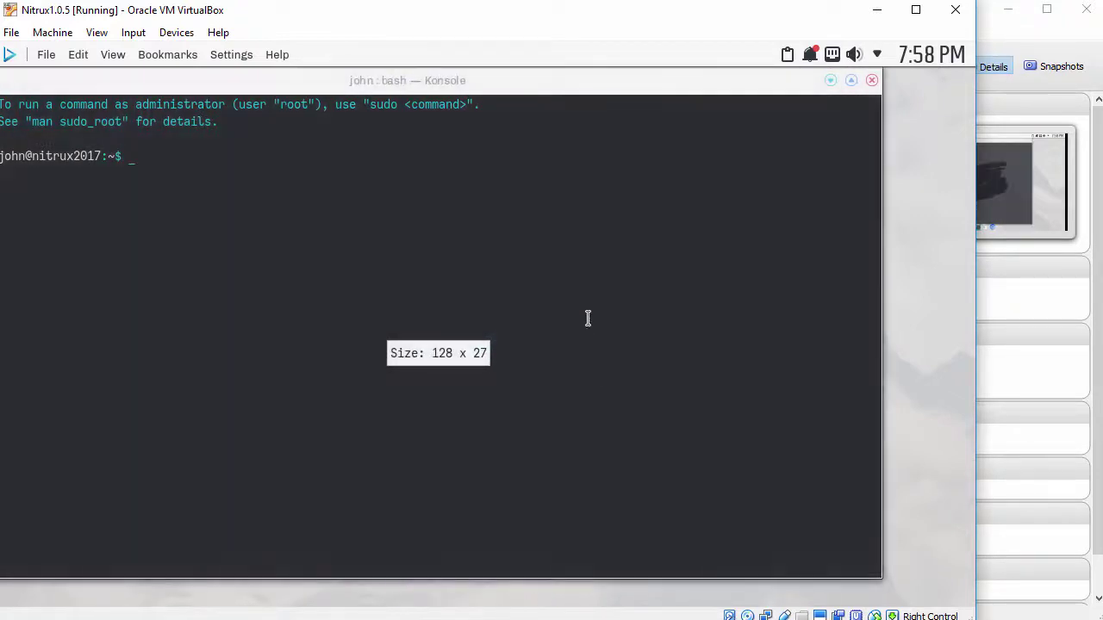
{"action": "key", "text": "ctrl+plus"}
{"action": "key", "text": "ctrl+plus"}
{"action": "key", "text": "ctrl+plus"}
{"action": "key", "text": "ctrl+plus"}
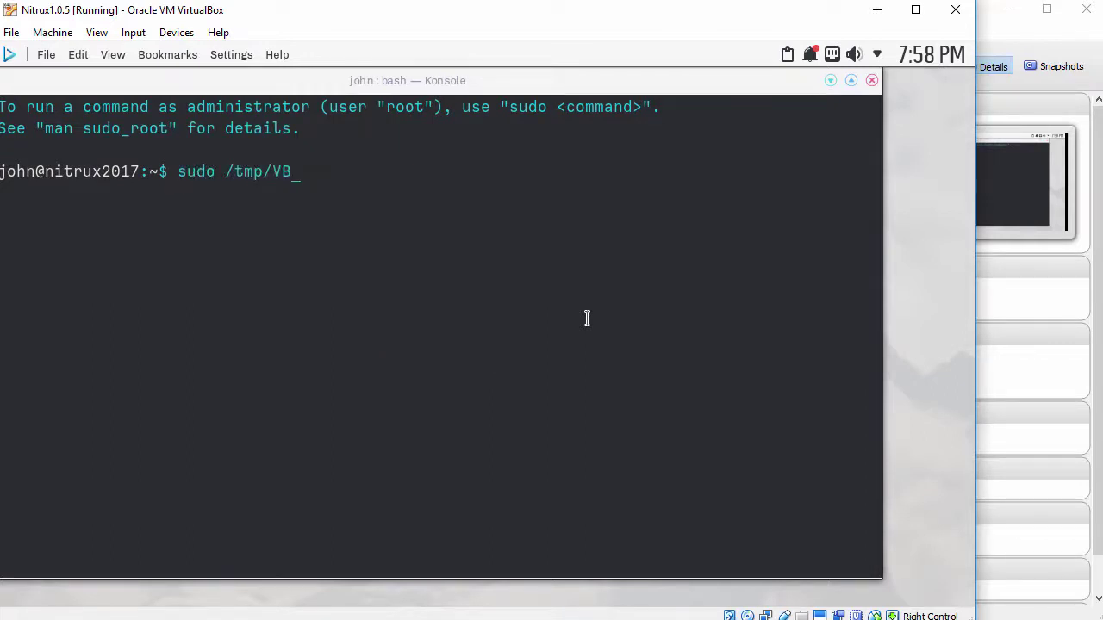
{"action": "key", "text": "Tab"}
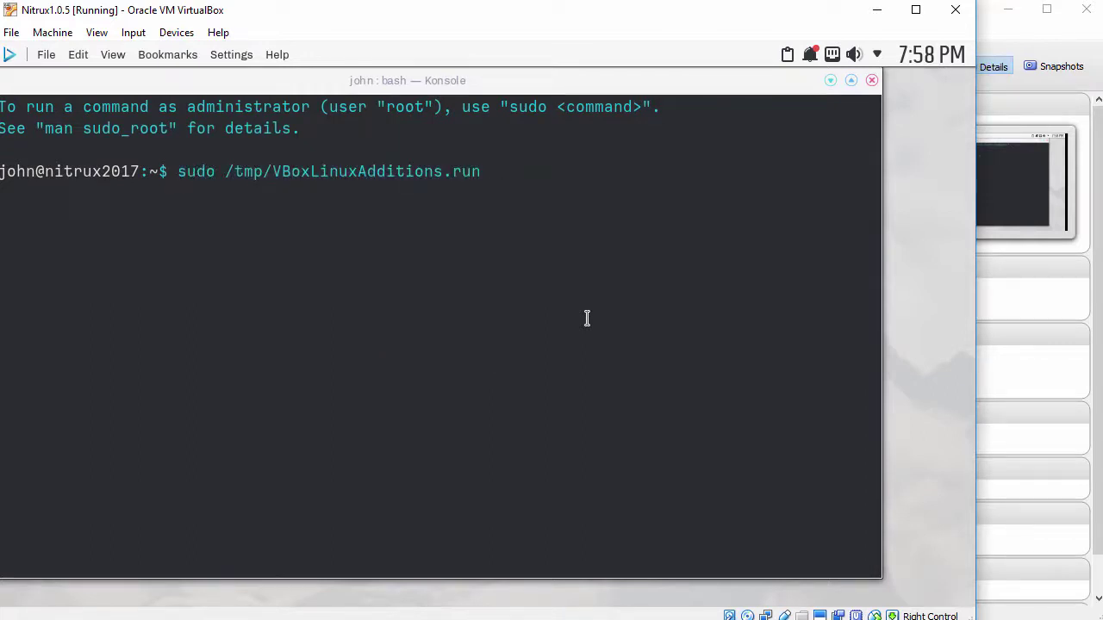
{"action": "key", "text": "Return"}
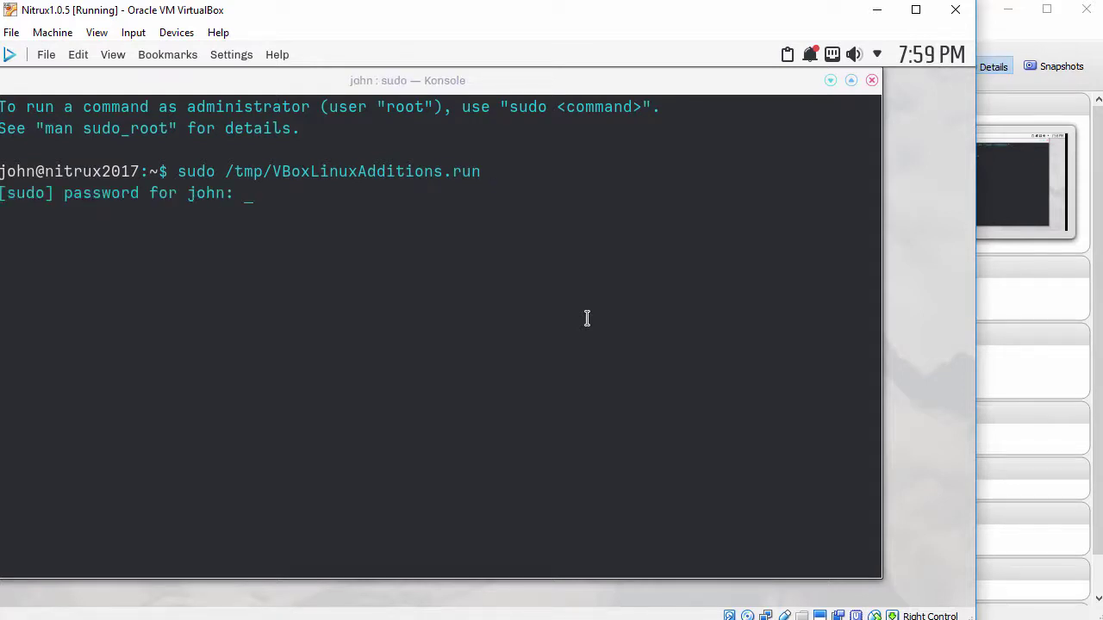
{"action": "key", "text": "Return"}
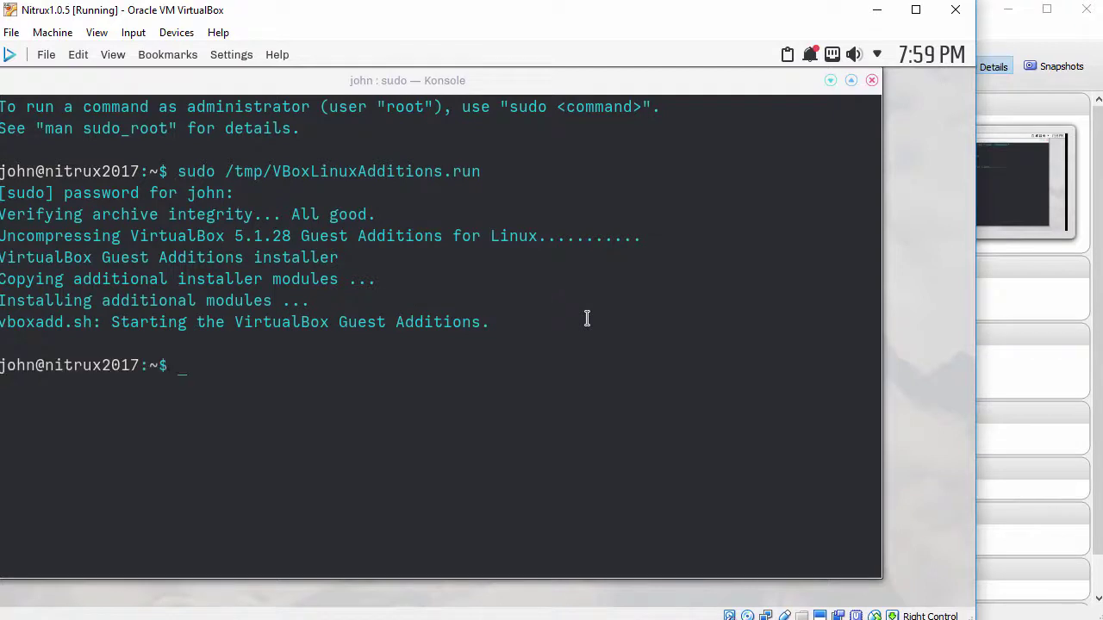
{"action": "key", "text": "Return"}
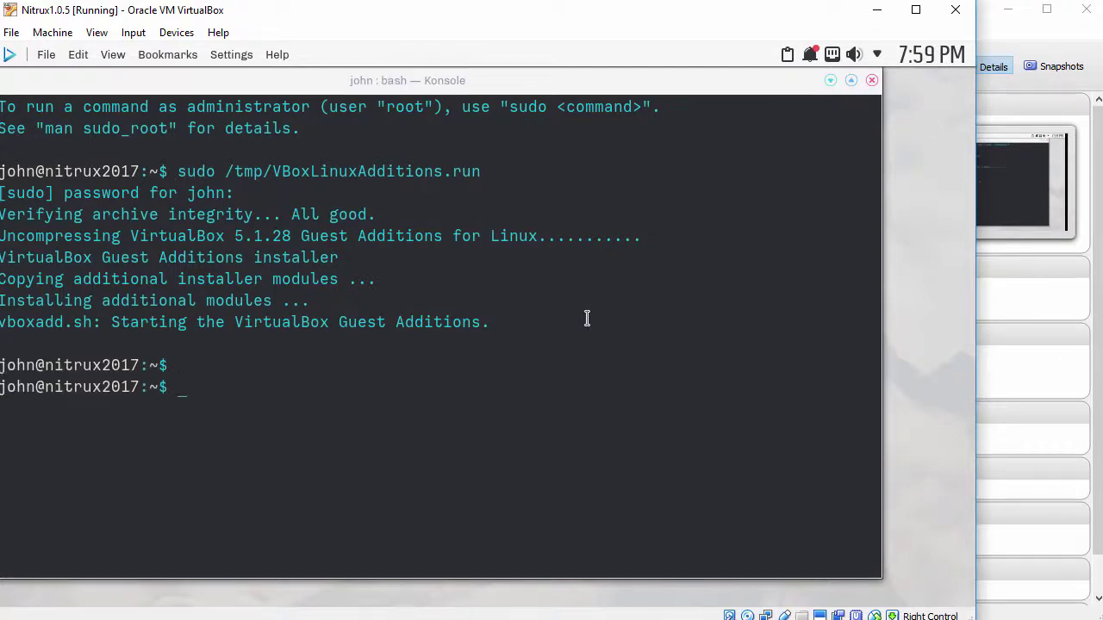
- Close Konsole and reboot the Nitrux guest from the launcher's Restart option
{"action": "left_click", "coordinate": [872, 80]}
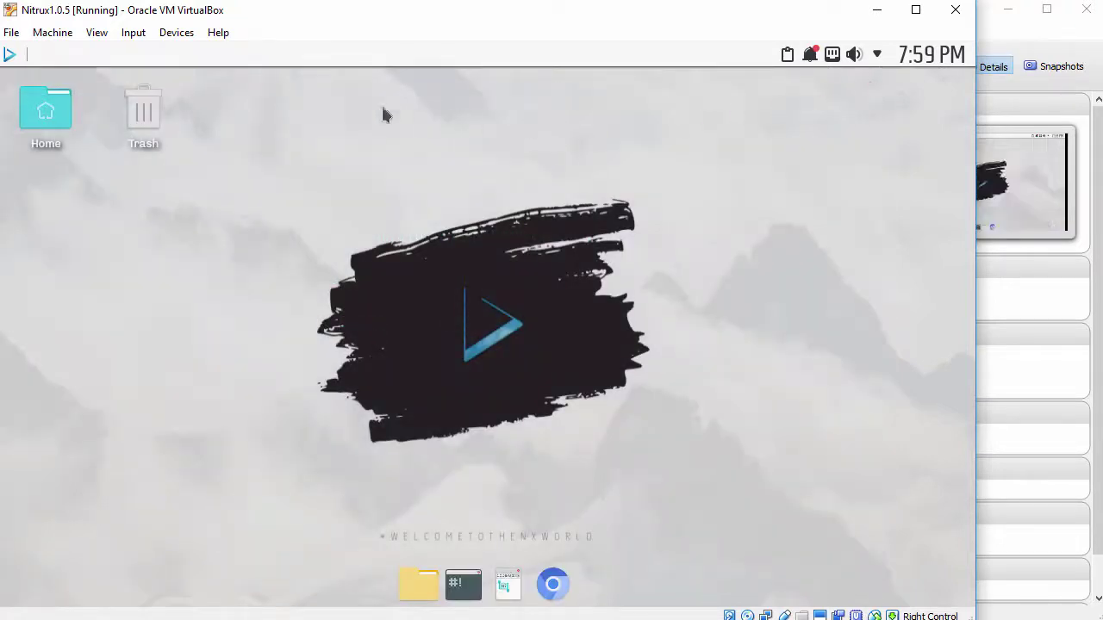
{"action": "left_click", "coordinate": [9, 55]}
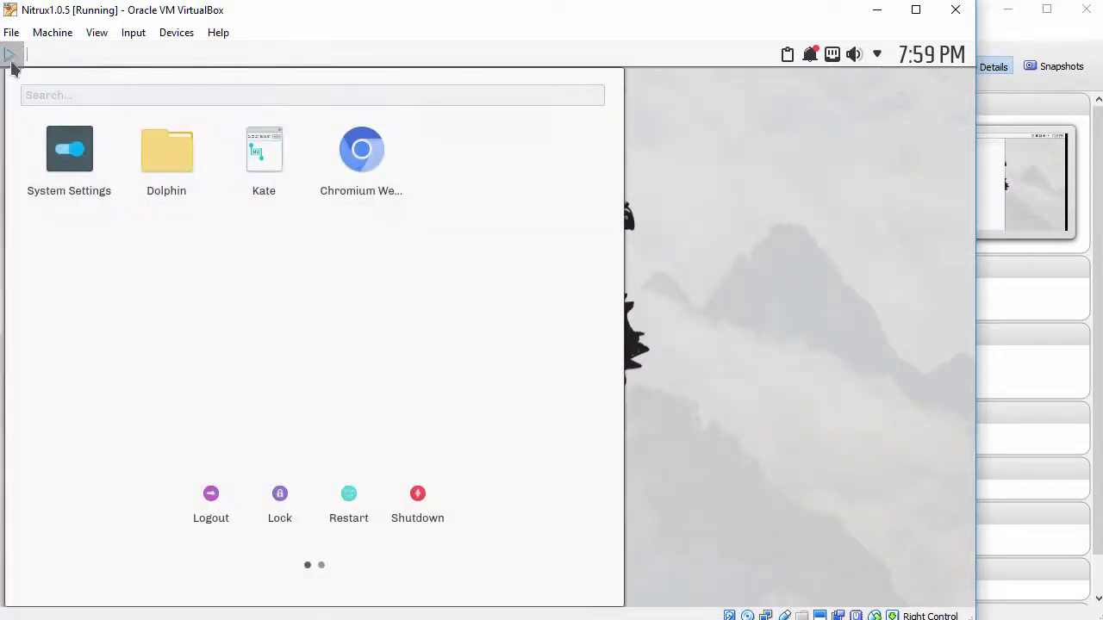
{"action": "left_click", "coordinate": [343, 510]}
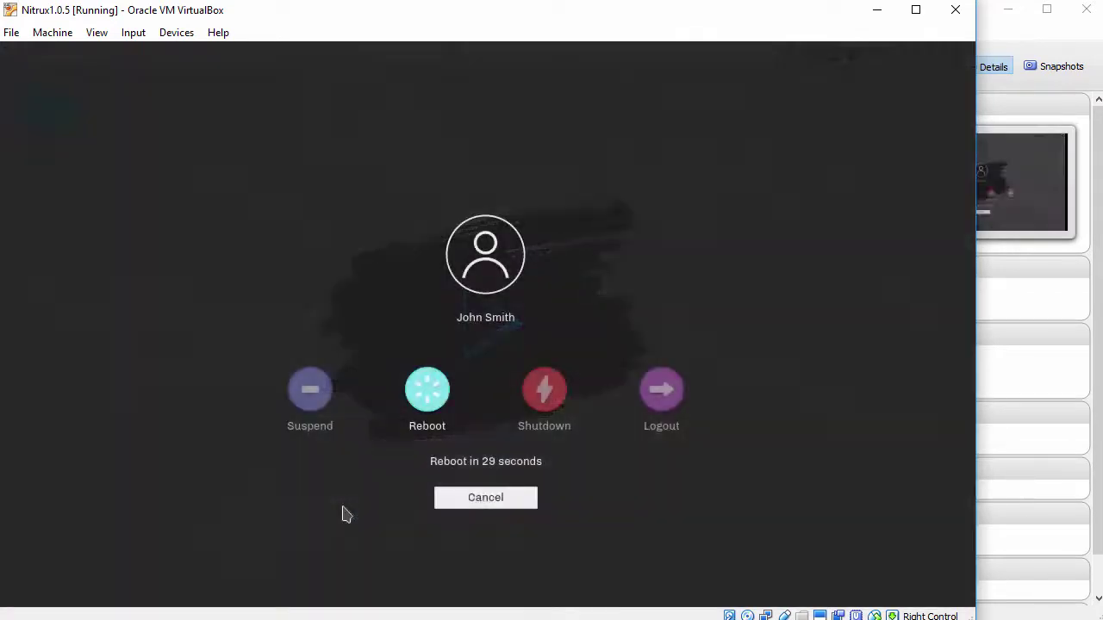
{"action": "left_click", "coordinate": [425, 394]}
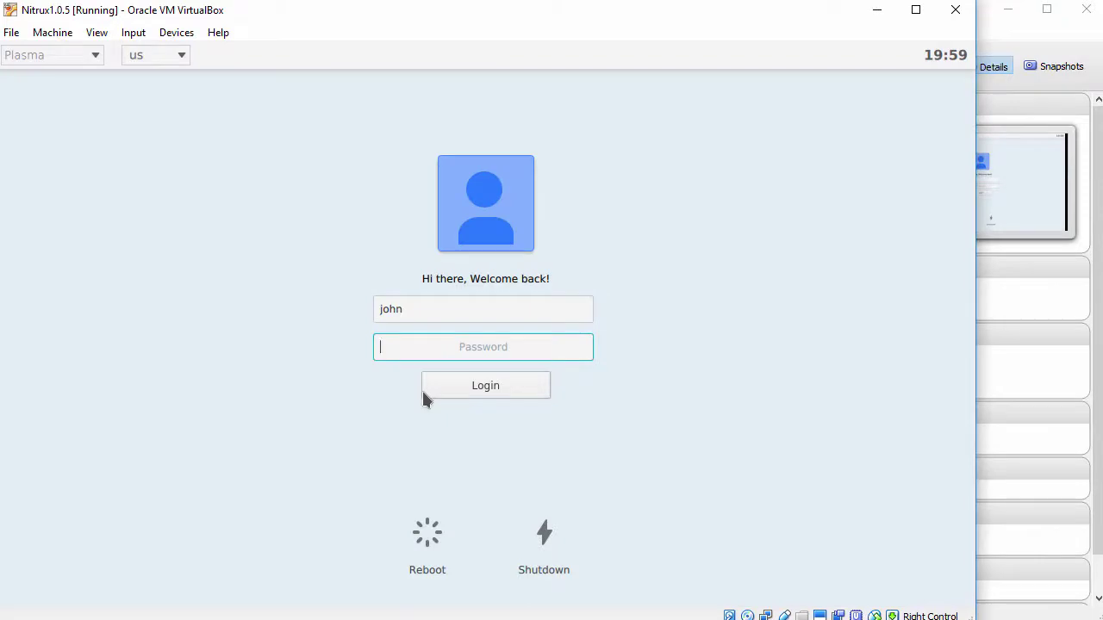
- Log back into the rebooted Nitrux guest by entering the account password
{"action": "type", "text": "password"}
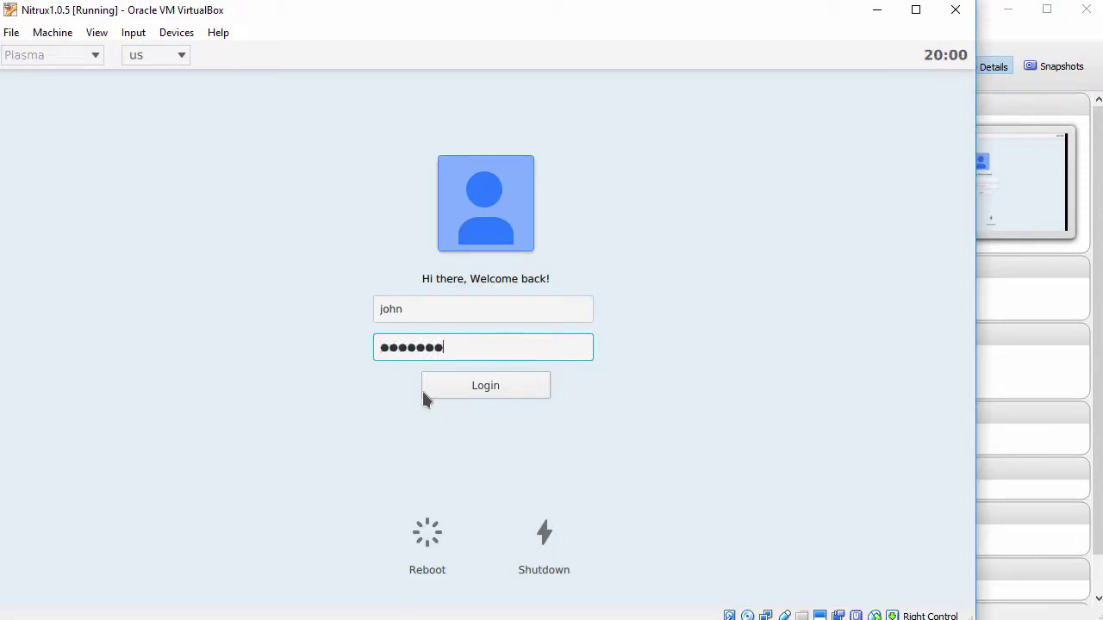
{"action": "key", "text": "Return"}
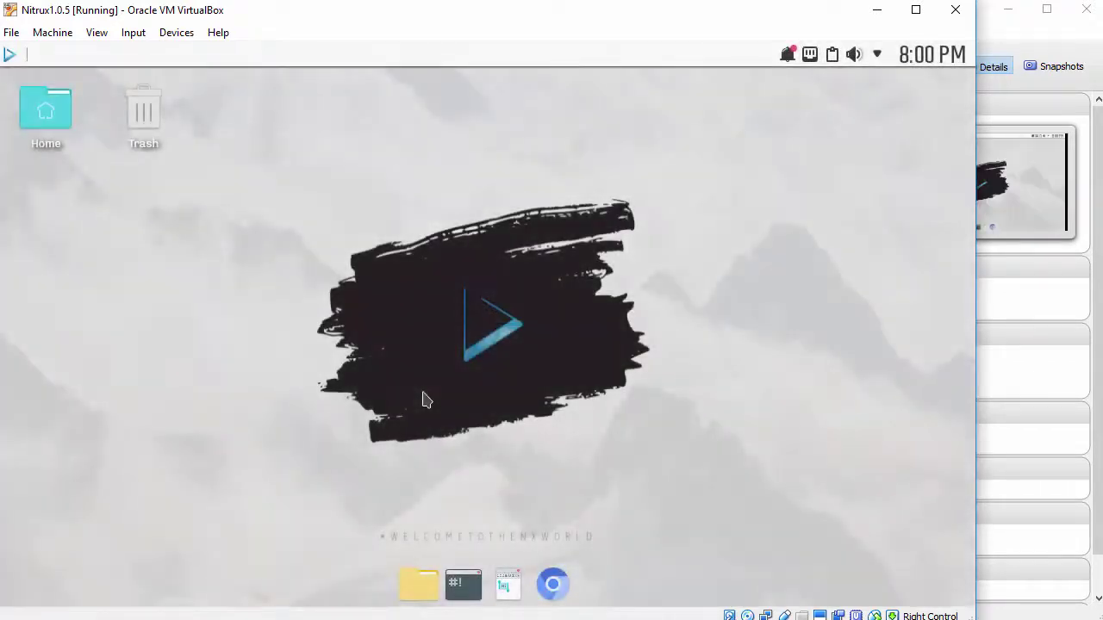
- Stretch the VirtualBox window to fill the screen so the Nitrux desktop resizes to match
{"action": "left_click", "coordinate": [98, 32]}
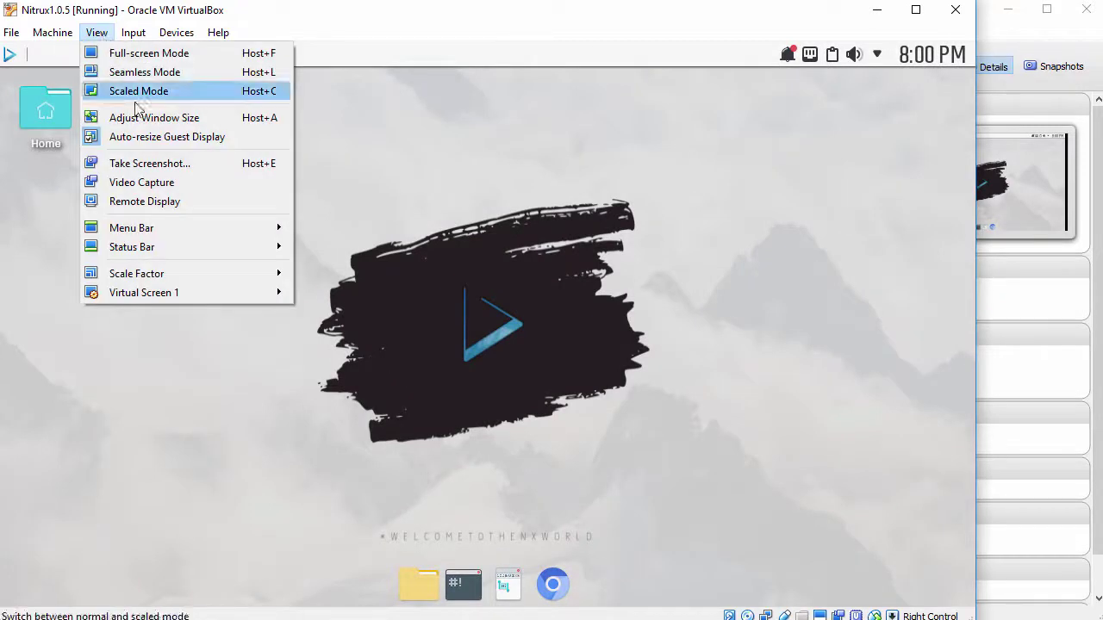
{"action": "left_click", "coordinate": [627, 398]}
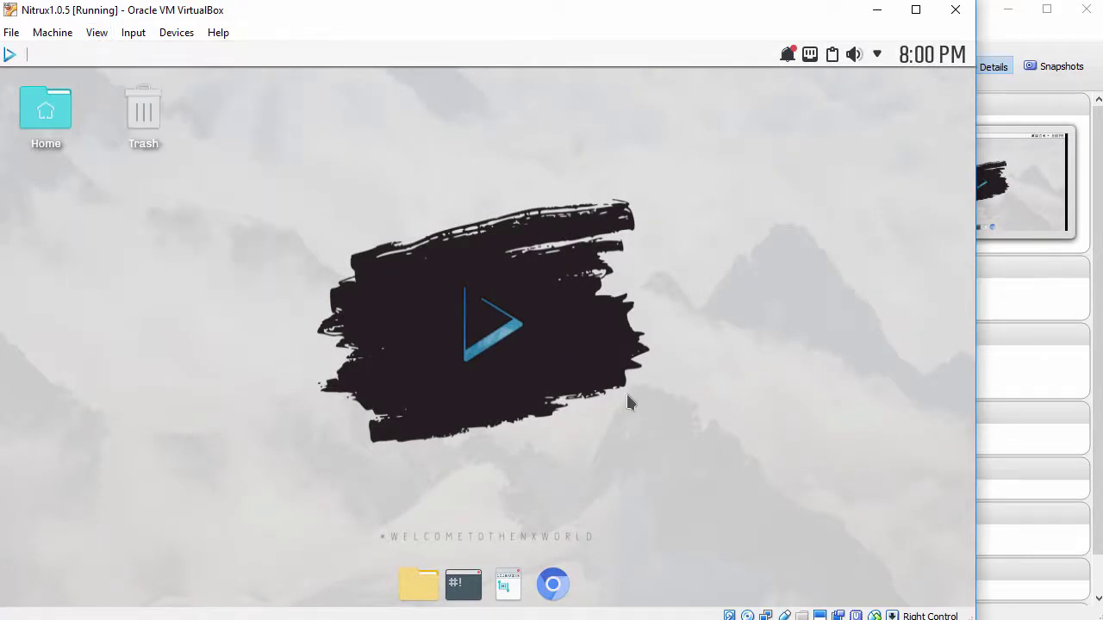
{"action": "left_click_drag", "start_coordinate": [963, 615], "coordinate": [1094, 615]}
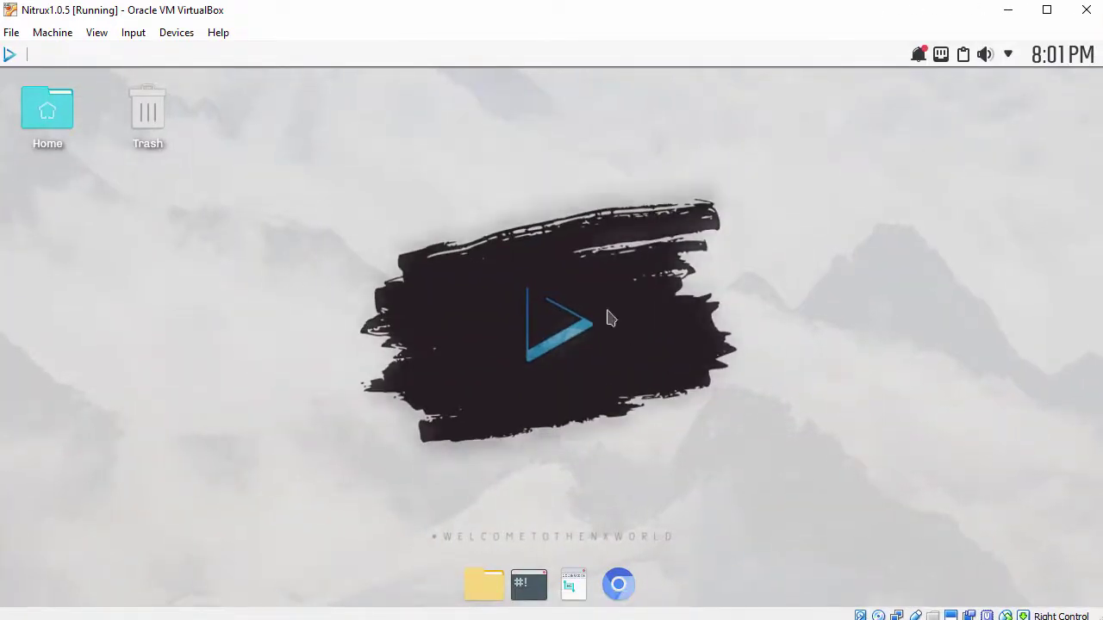
{"action": "left_click", "coordinate": [10, 54]}
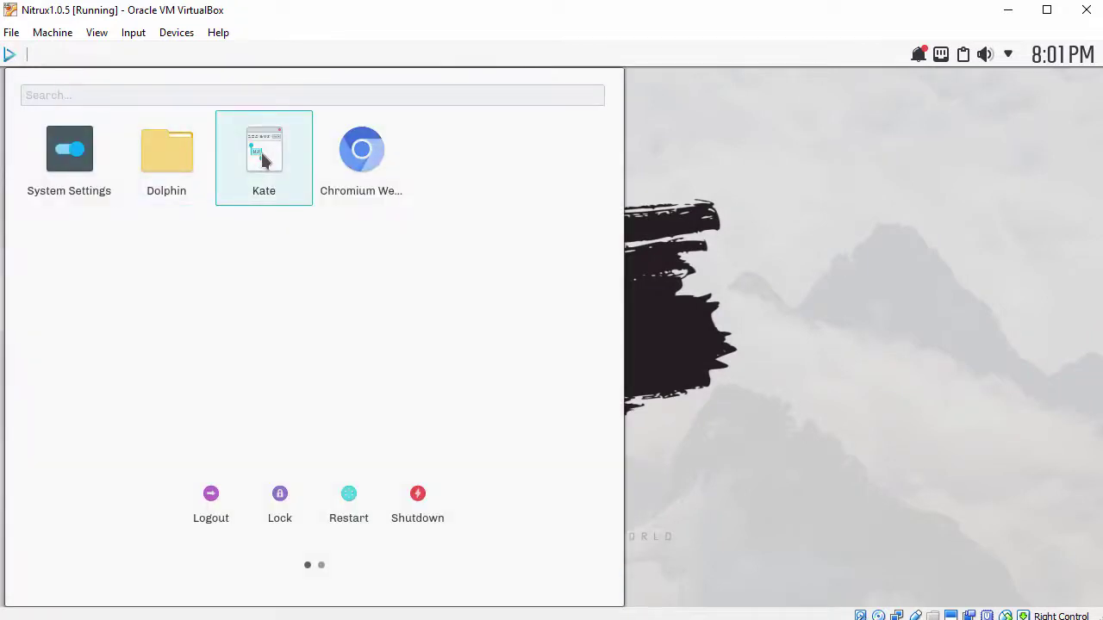
- Launch Kate, enlarge its window and paste the host clipboard text into the empty document
{"action": "left_click", "coordinate": [262, 157]}
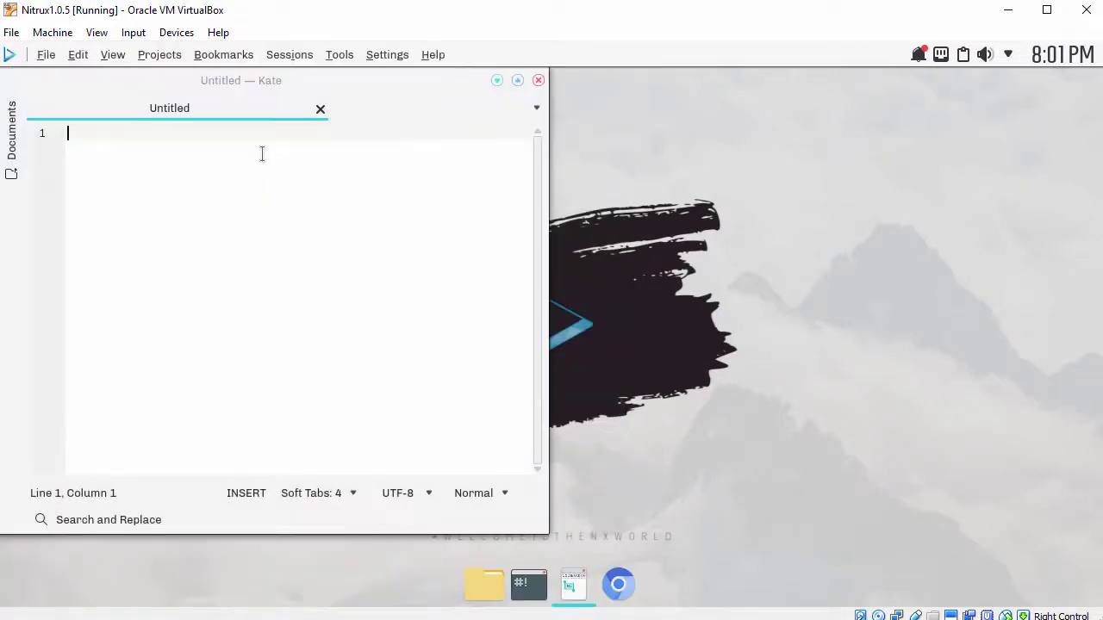
{"action": "left_click_drag", "start_coordinate": [547, 534], "coordinate": [803, 573]}
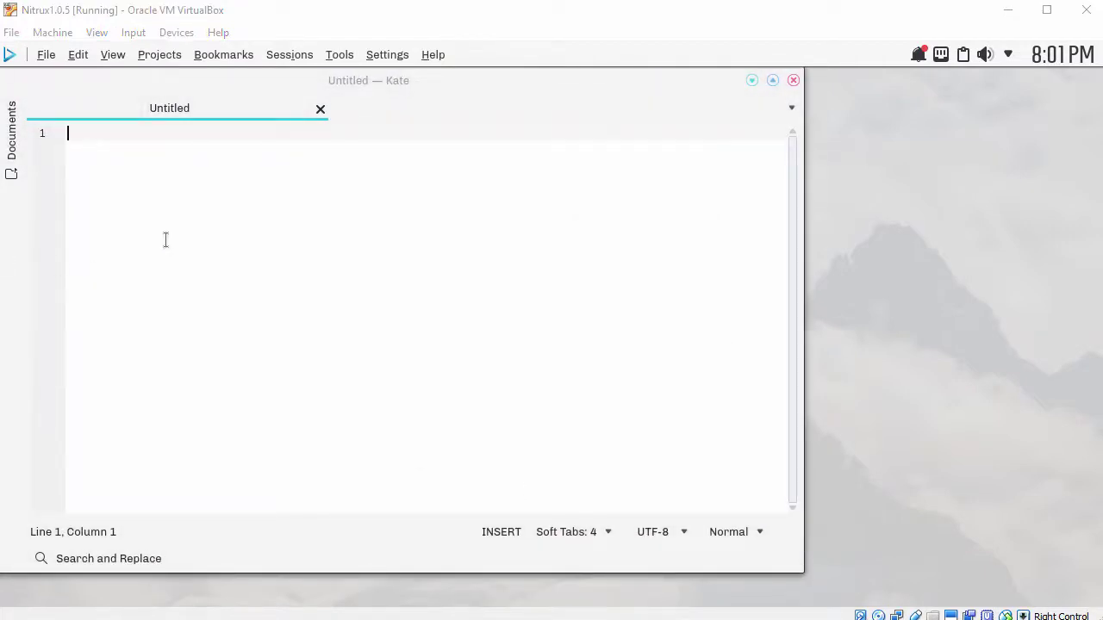
{"action": "right_click", "coordinate": [335, 182]}
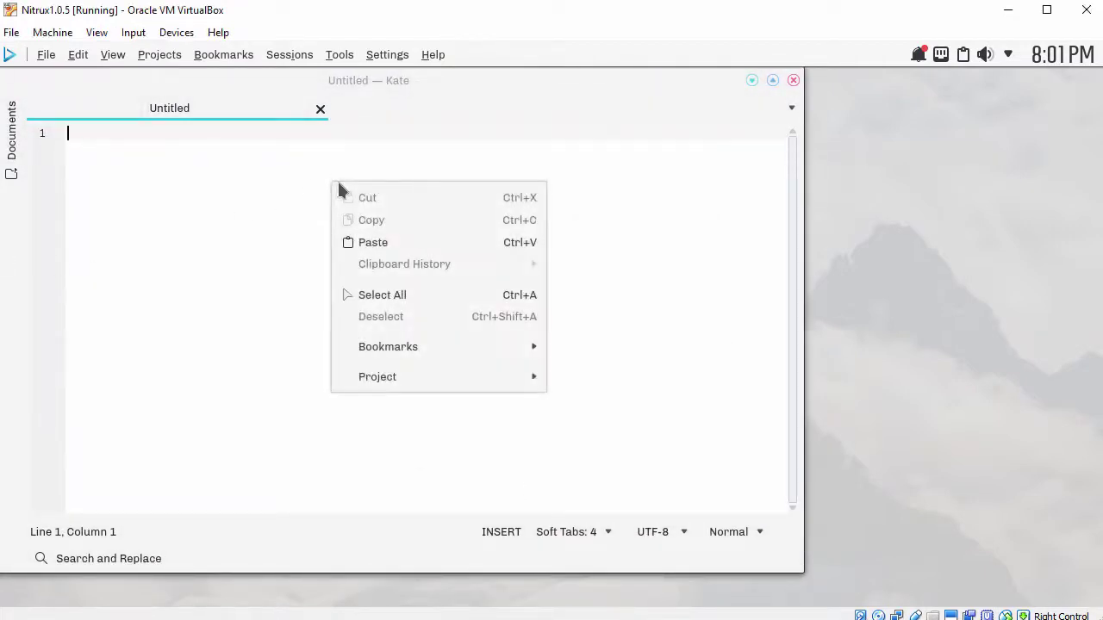
{"action": "left_click", "coordinate": [380, 245]}
{"action": "scroll", "coordinate": [377, 245], "scroll_direction": "up", "scroll_amount": 4}
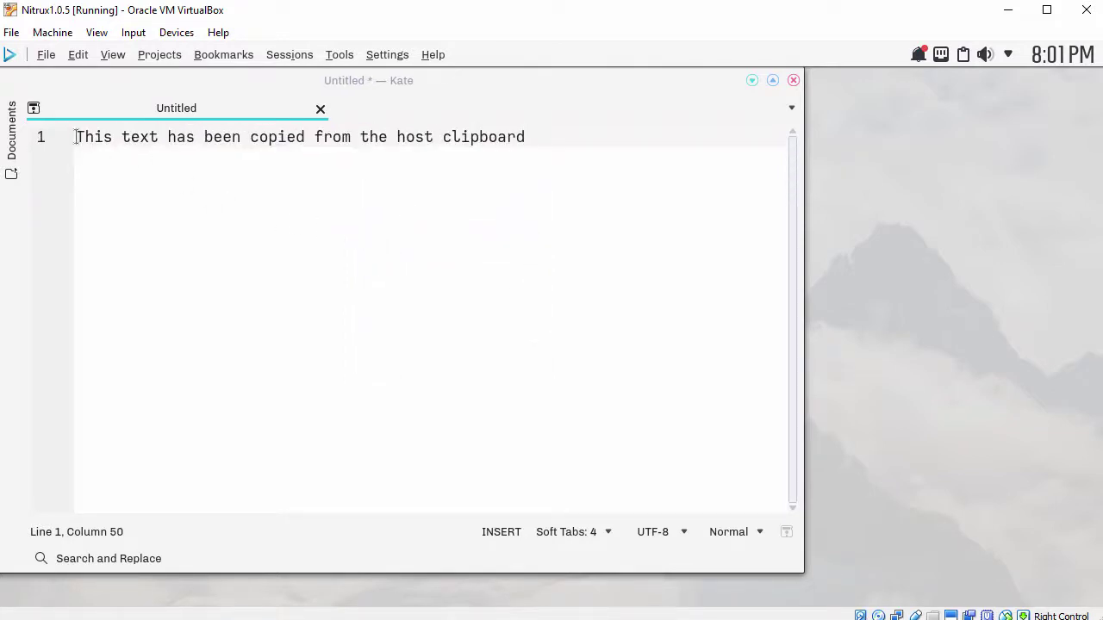
- Select the pasted sentence, then close Kate and discard the unsaved text
{"action": "left_click_drag", "start_coordinate": [76, 137], "coordinate": [532, 140]}
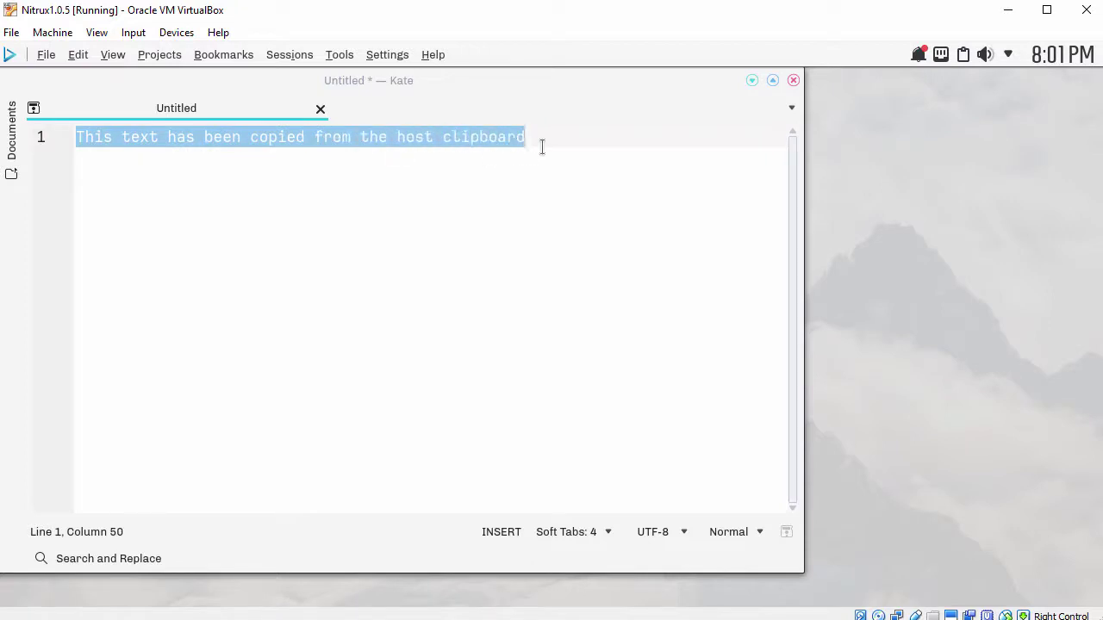
{"action": "left_click", "coordinate": [542, 147]}
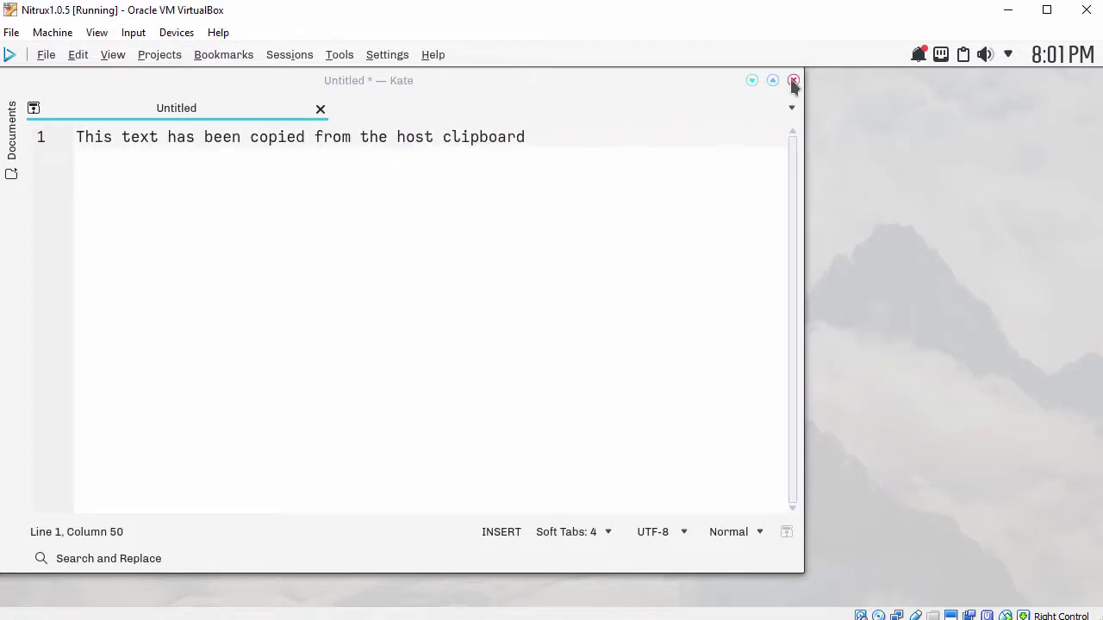
{"action": "left_click", "coordinate": [794, 80]}
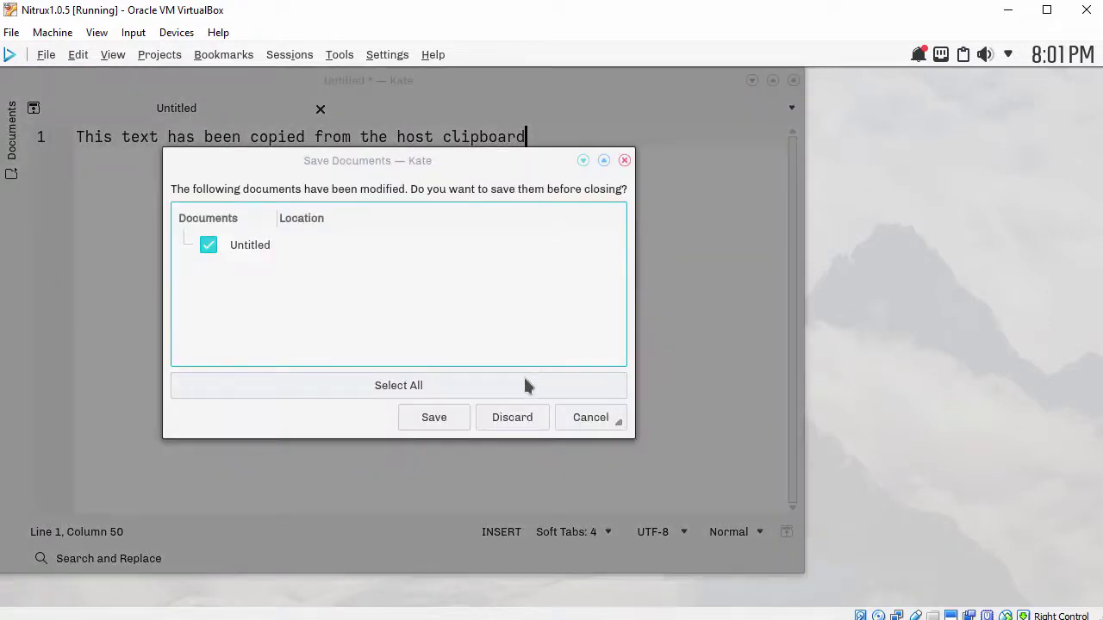
{"action": "left_click", "coordinate": [510, 417]}
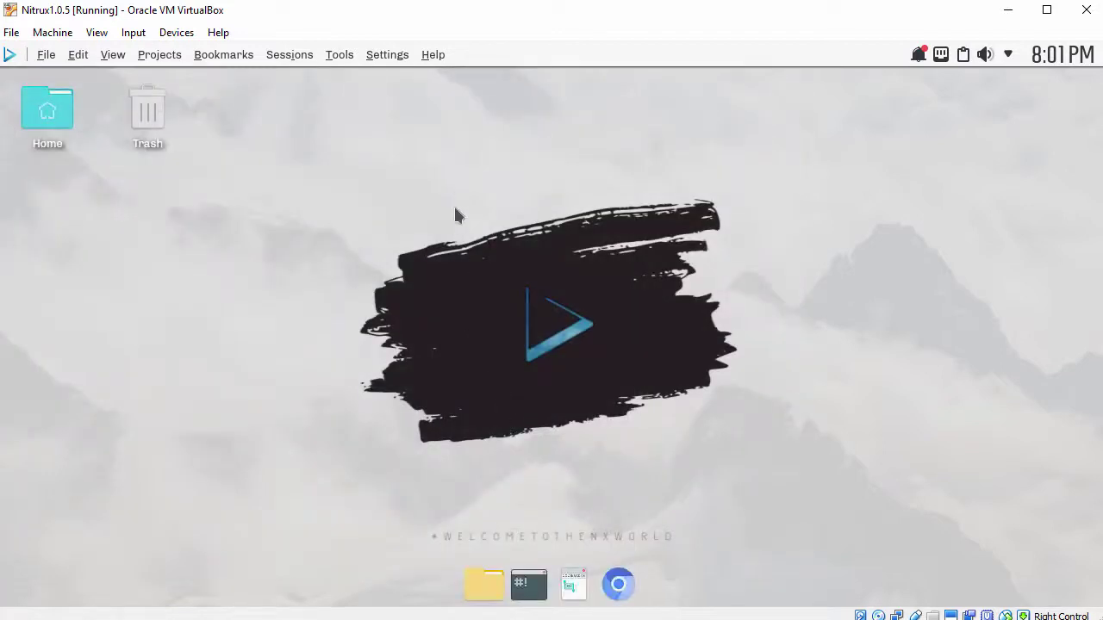
- Apply the purple wallpaper via the desktop wallpaper settings and open Konsole from the dock
{"action": "right_click", "coordinate": [453, 174]}
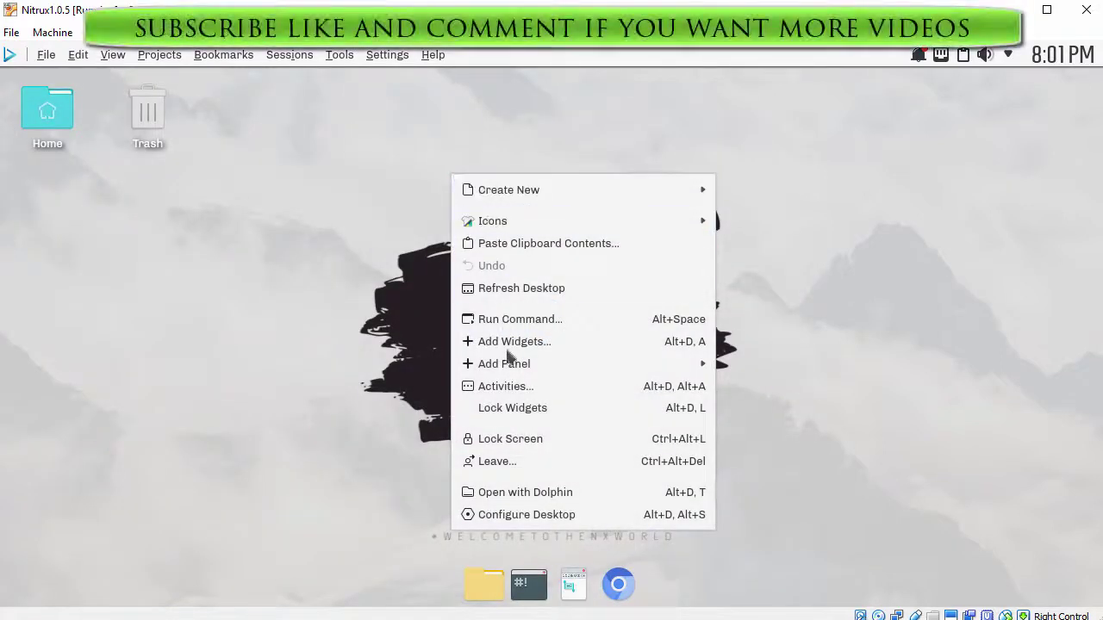
{"action": "left_click", "coordinate": [519, 516]}
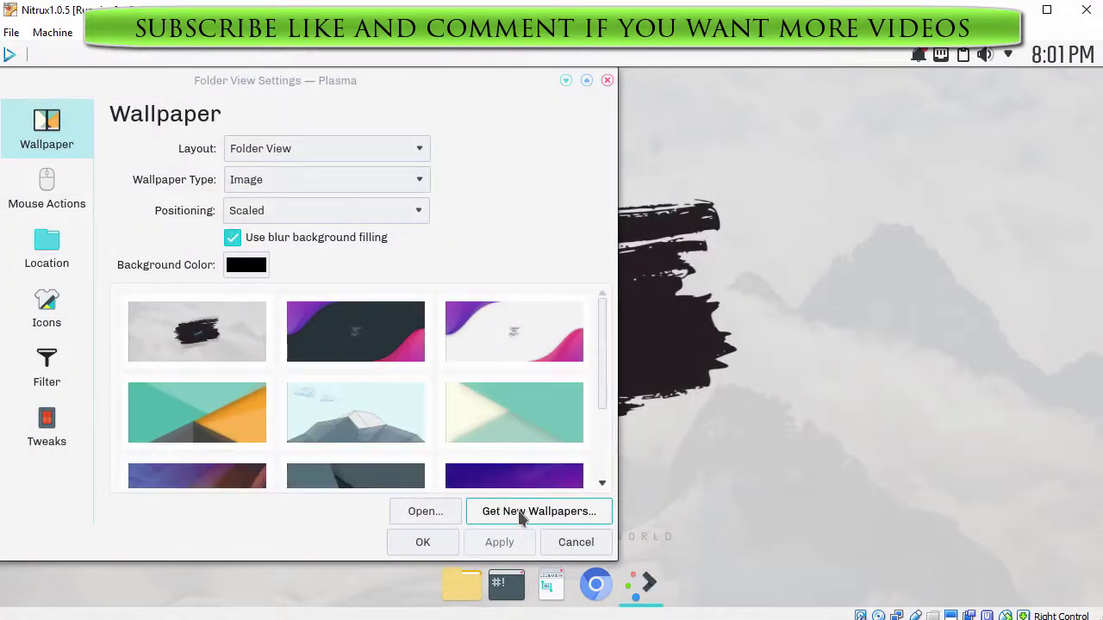
{"action": "scroll", "coordinate": [593, 447], "scroll_direction": "down", "scroll_amount": 2}
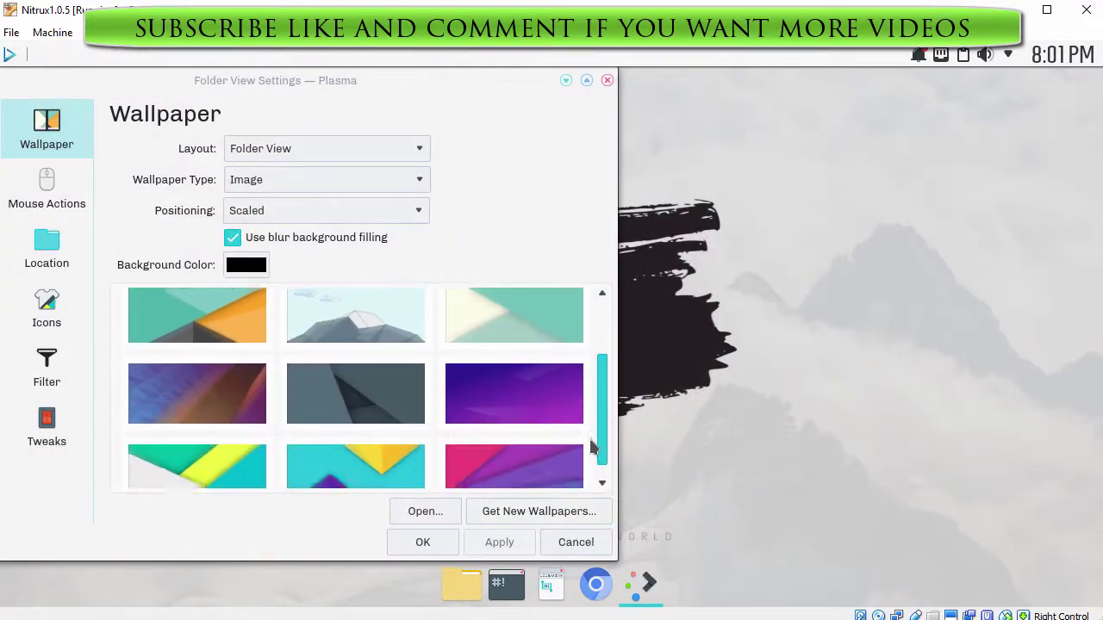
{"action": "left_click", "coordinate": [537, 397]}
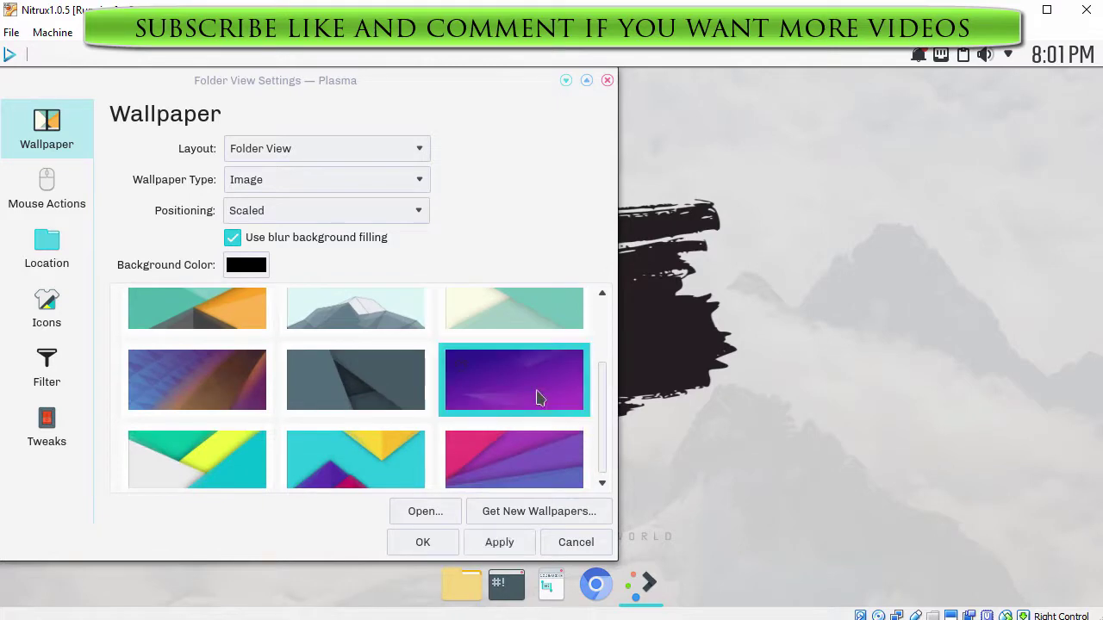
{"action": "left_click", "coordinate": [498, 545]}
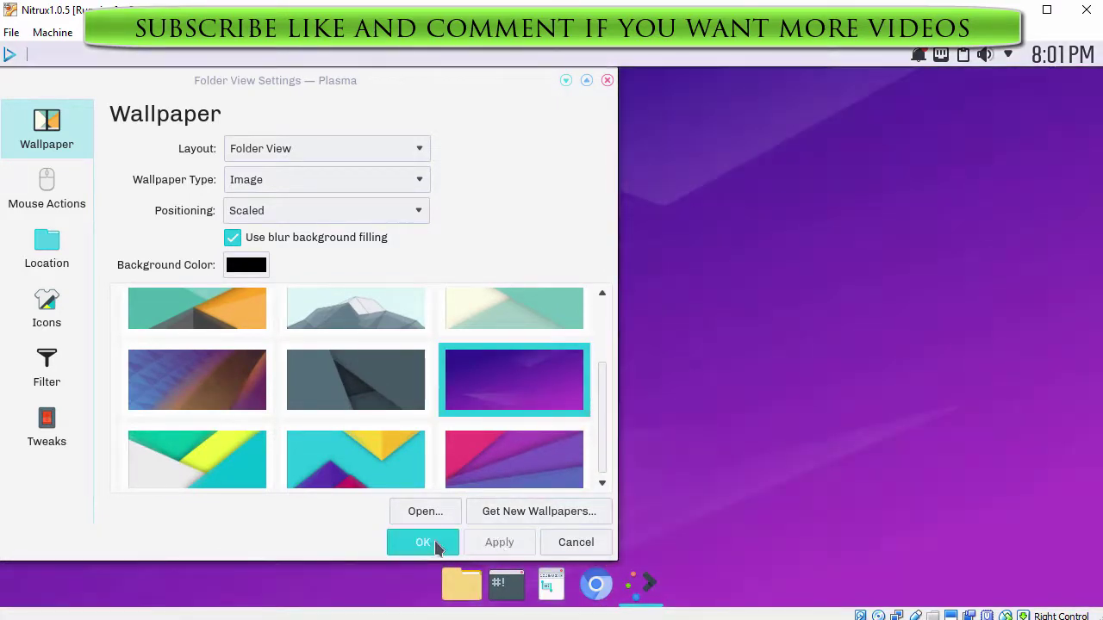
{"action": "left_click", "coordinate": [434, 543]}
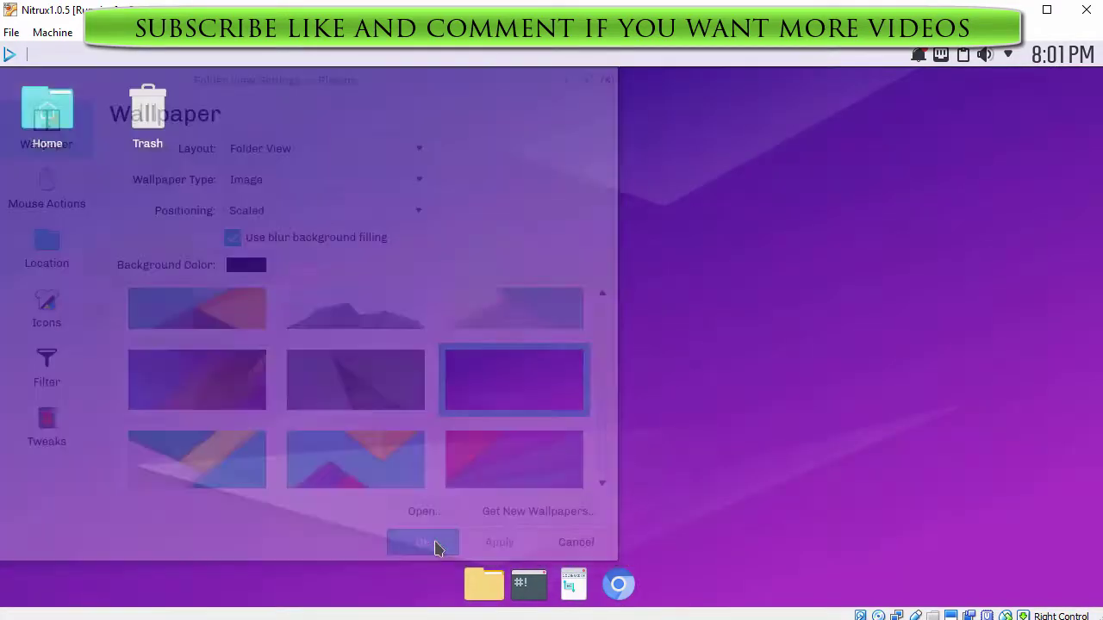
{"action": "left_click", "coordinate": [534, 595]}
{"action": "mouse_move", "coordinate": [534, 572]}
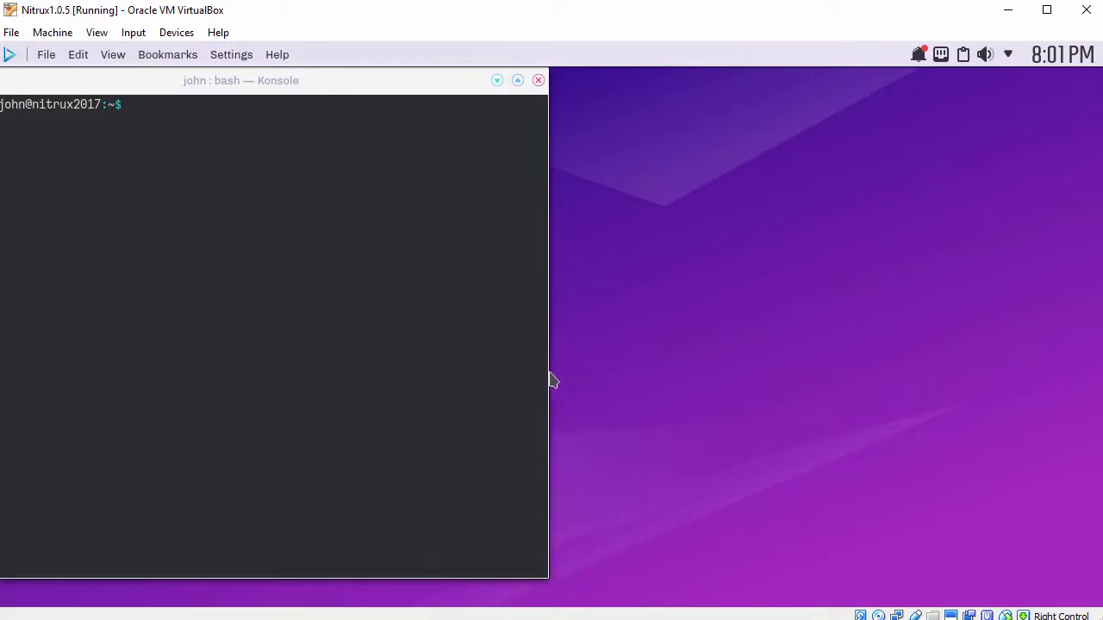
- Widen Konsole, enlarge its font, and run whoami and hostnamectl
{"action": "left_click_drag", "start_coordinate": [546, 367], "coordinate": [853, 404]}
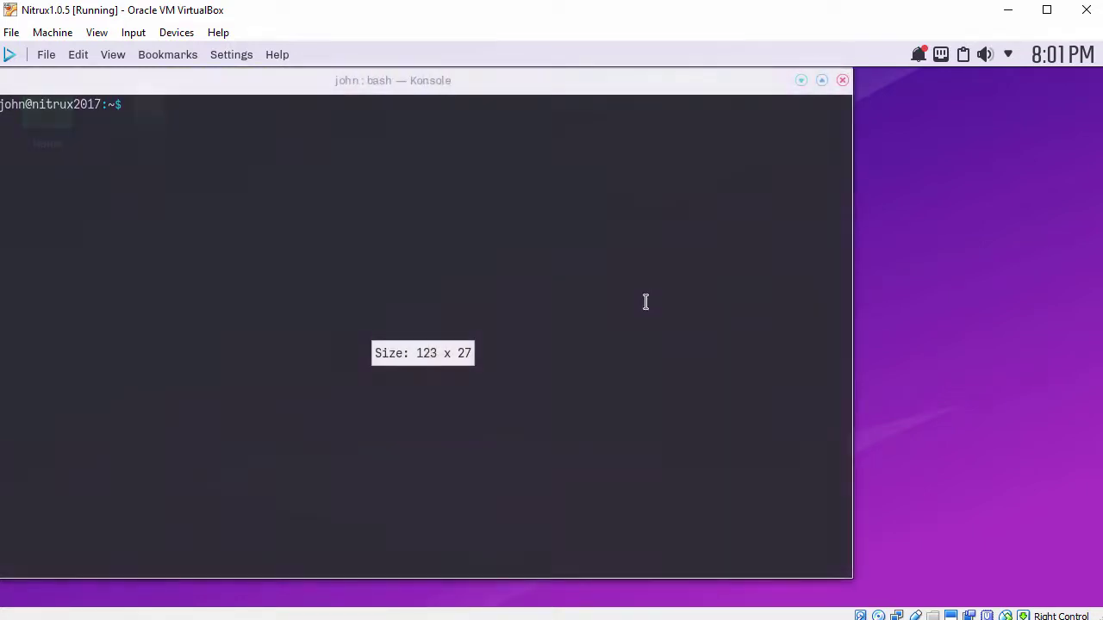
{"action": "key", "text": "ctrl+plus"}
{"action": "key", "text": "ctrl+plus"}
{"action": "key", "text": "ctrl+plus"}
{"action": "key", "text": "ctrl+plus"}
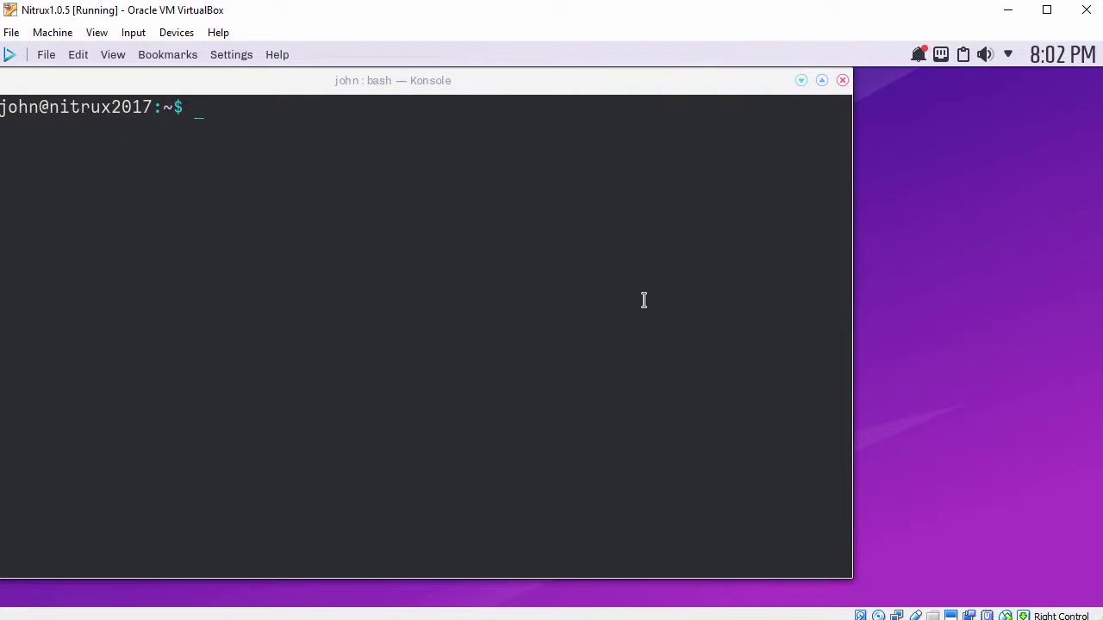
{"action": "key", "text": "Return"}
{"action": "type", "text": "whoami"}
{"action": "key", "text": "Return"}
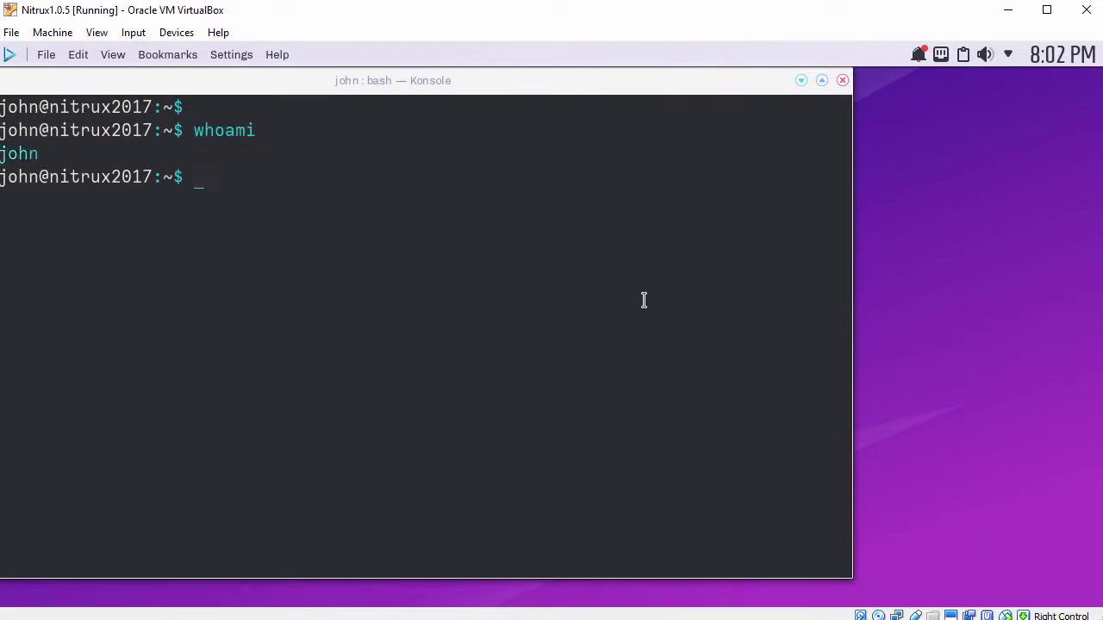
{"action": "key", "text": "Return"}
{"action": "type", "text": "hostnamectl"}
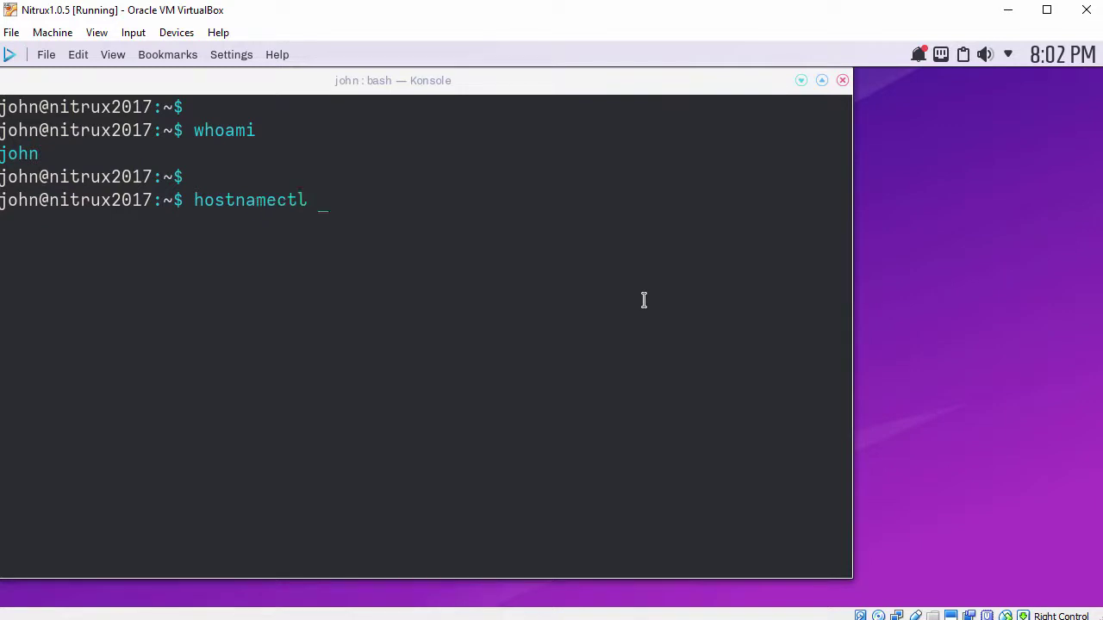
{"action": "key", "text": "Return"}
{"action": "key", "text": "Return"}
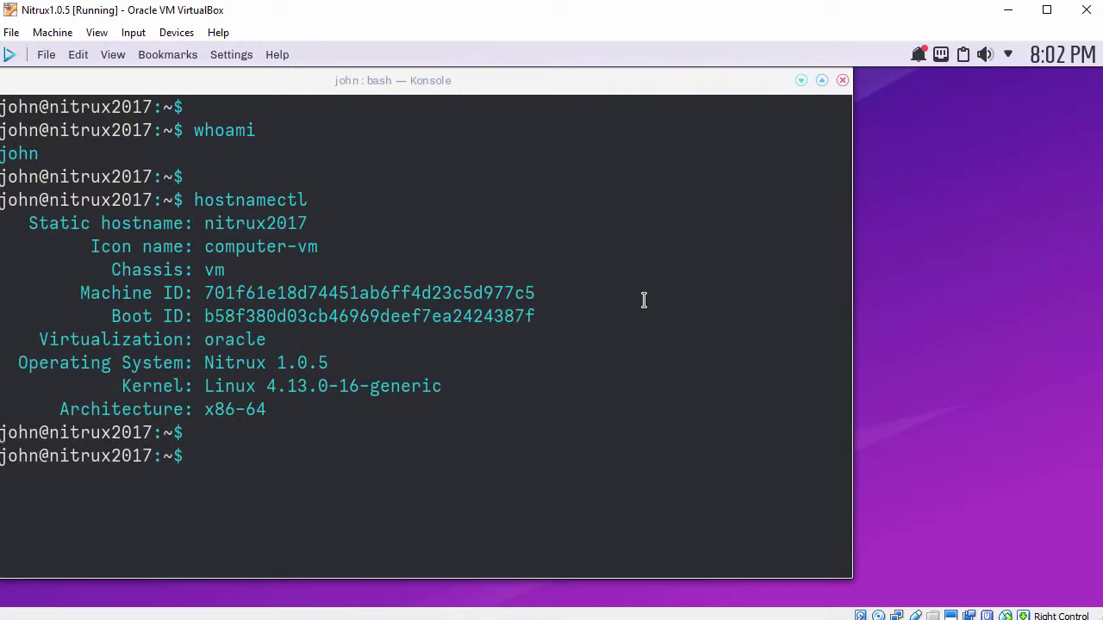
- Check Guest Additions services with 'systemctl status vboxadd*' and list processes with 'ps -ef | grep -i vbox'
{"action": "type", "text": "systemctl st"}
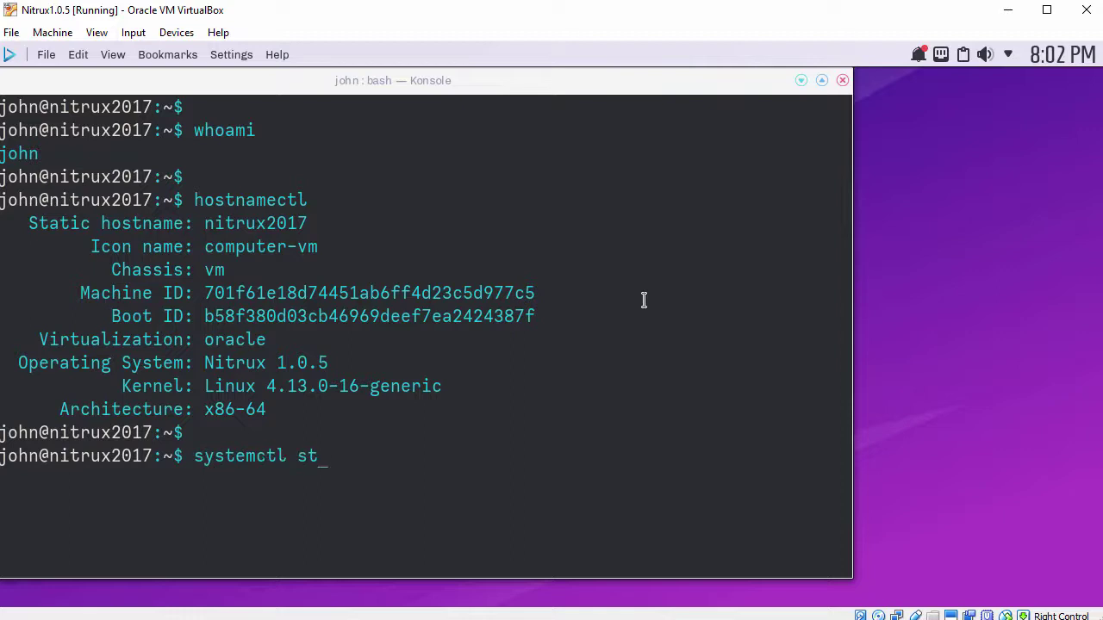
{"action": "type", "text": "atus vboxadd*"}
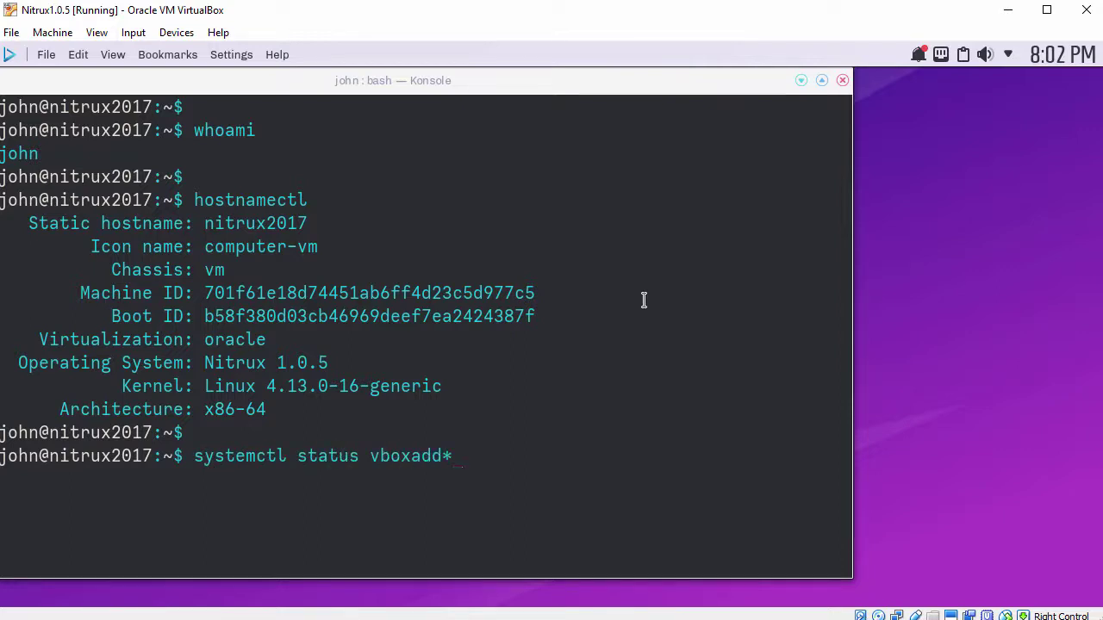
{"action": "key", "text": "Return"}
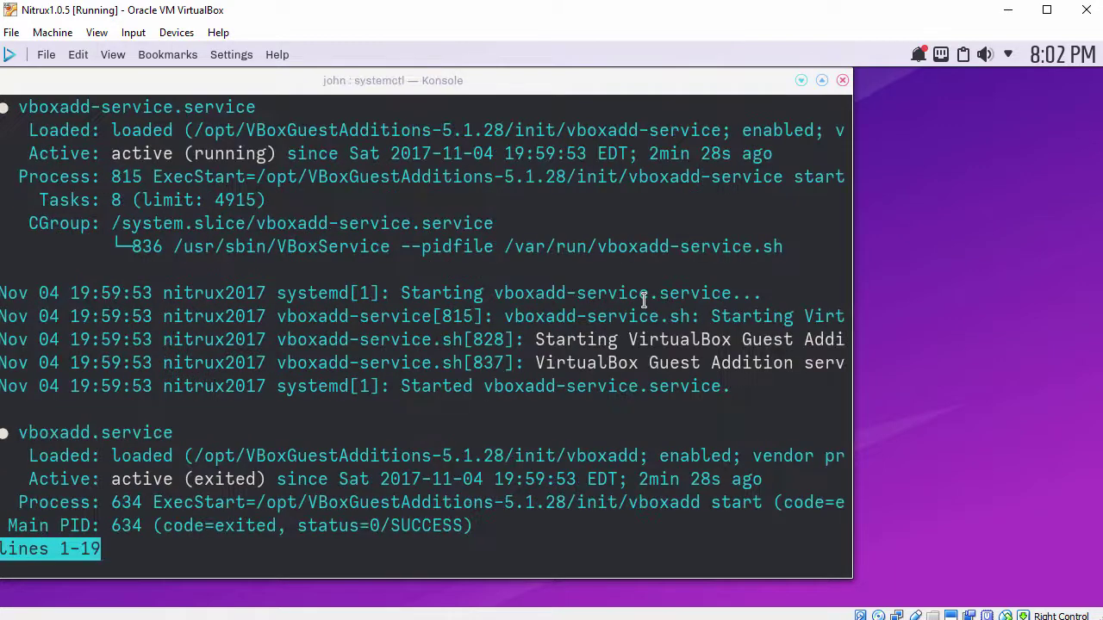
{"action": "key", "text": "space"}
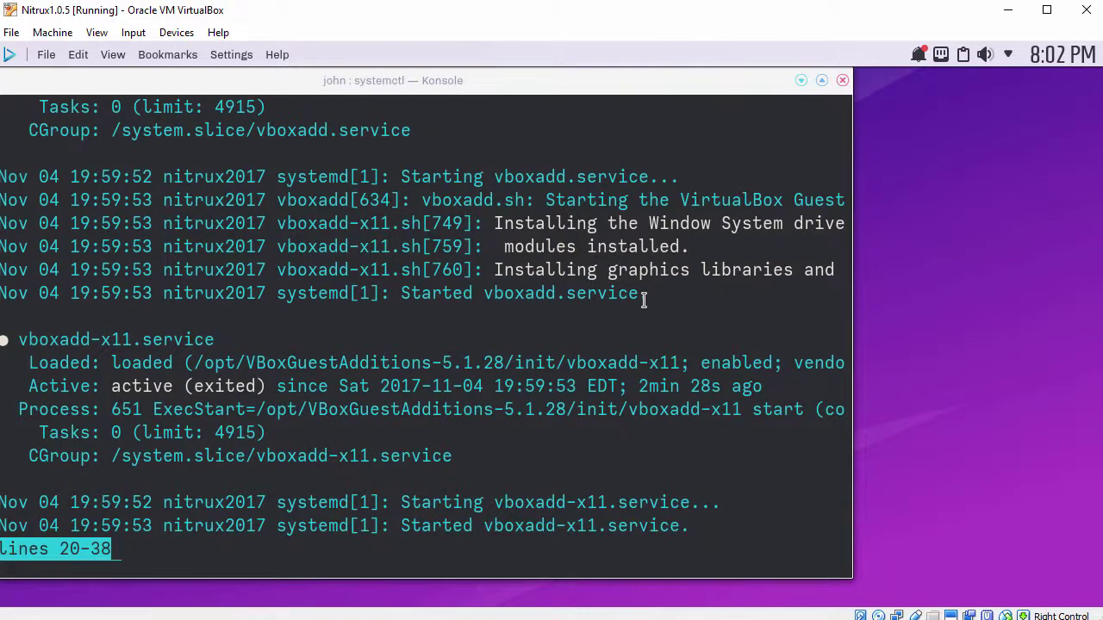
{"action": "key", "text": "q"}
{"action": "key", "text": "Return"}
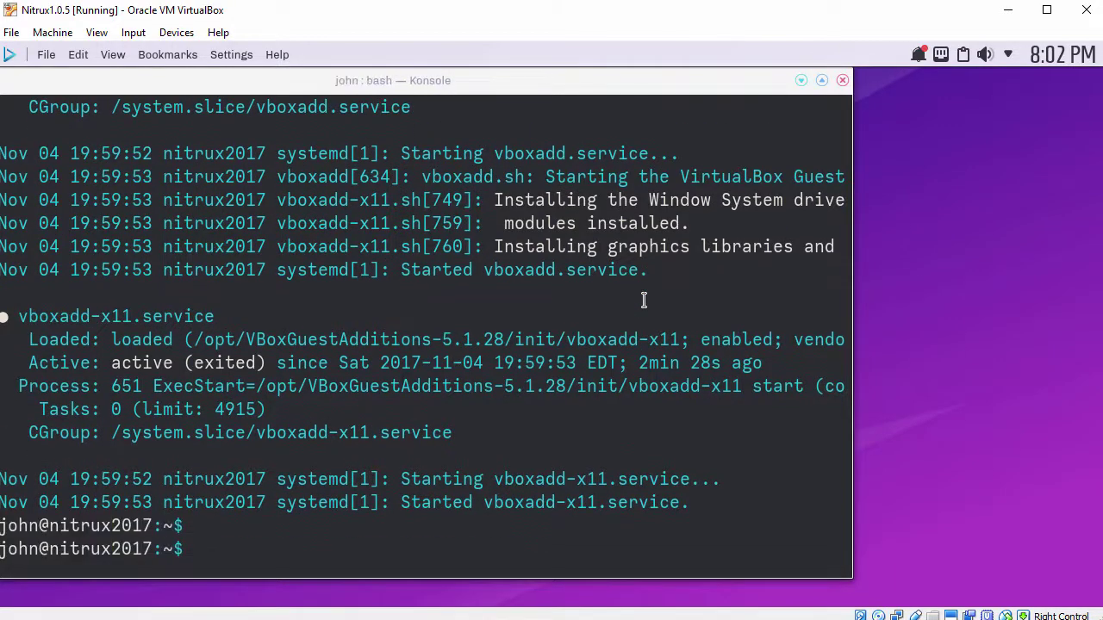
{"action": "type", "text": "ps -ef | grep -i vbox"}
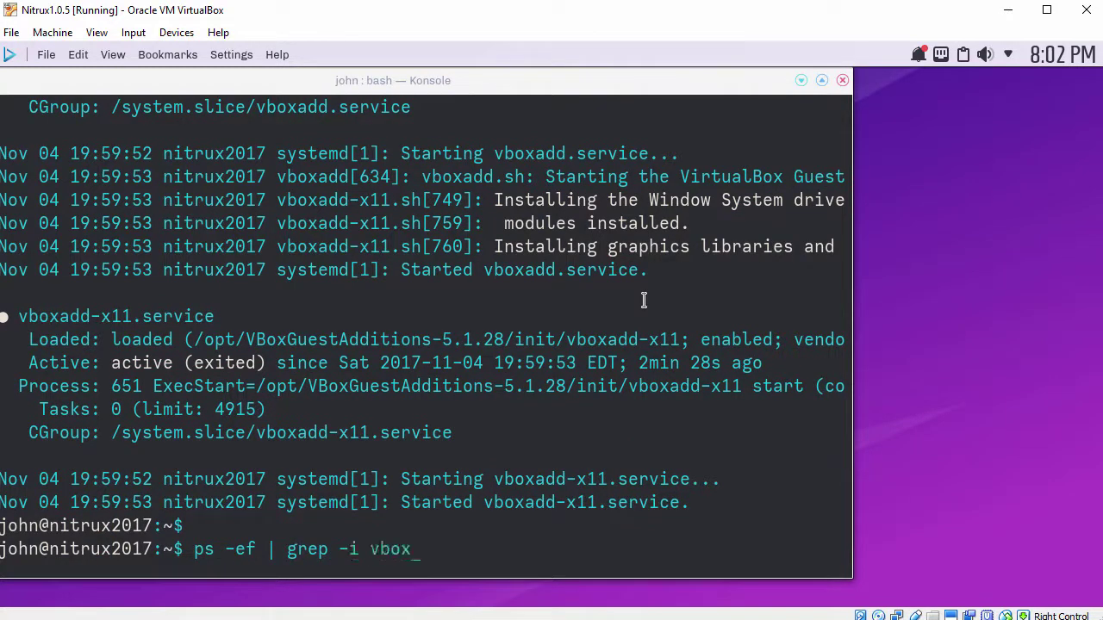
{"action": "key", "text": "Return"}
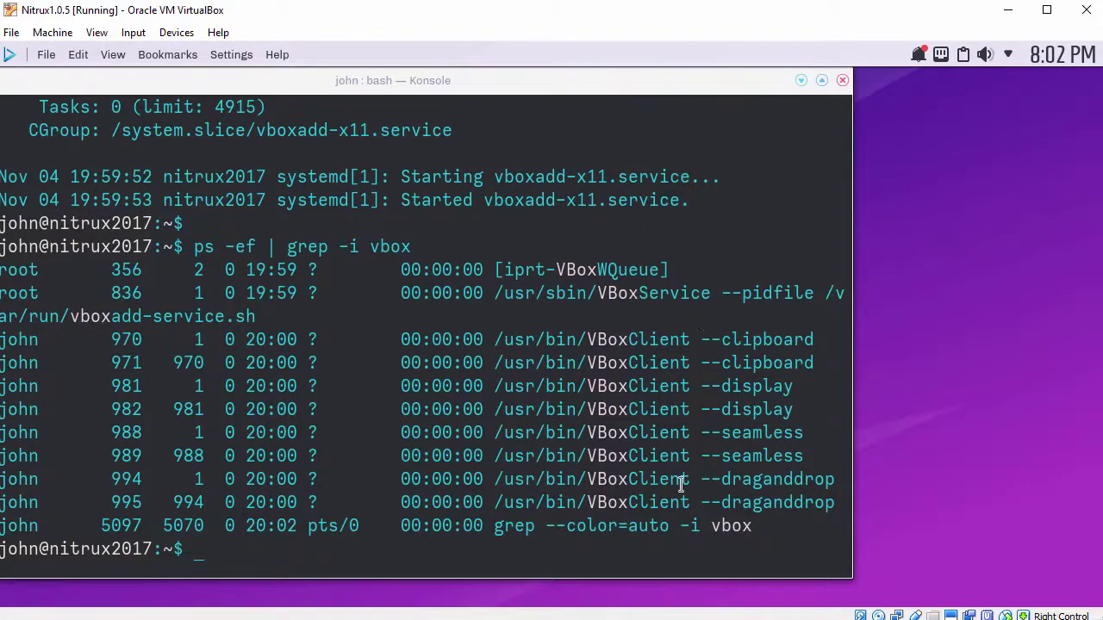
{"action": "key", "text": "Return"}
- Show /etc/lsb-release to confirm Nitrux 1.0.5, then exit the terminal
{"action": "type", "text": "c"}
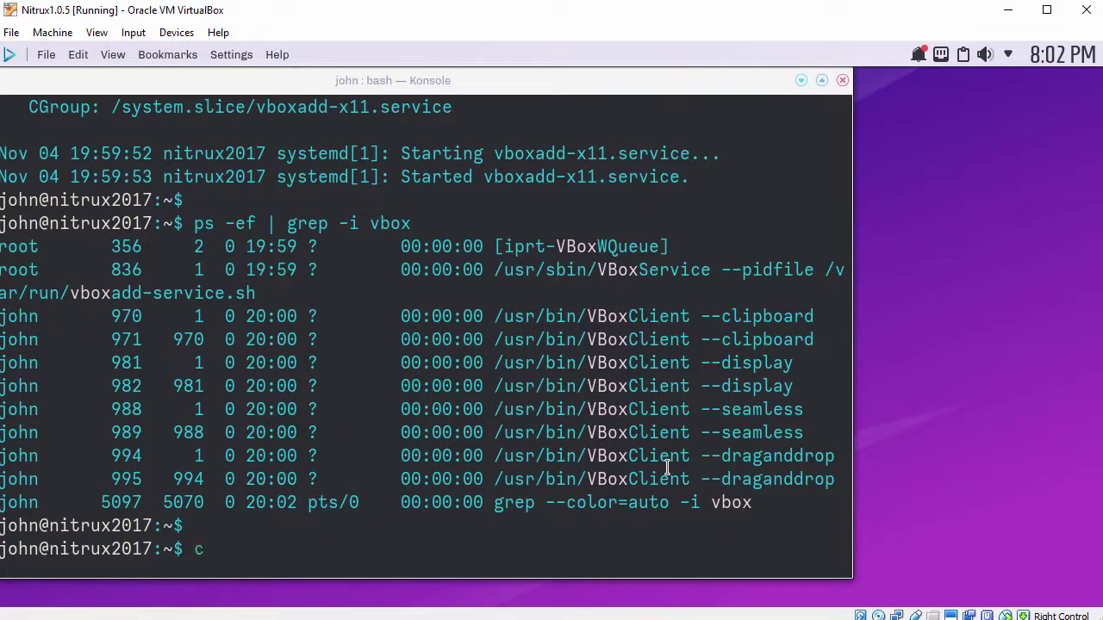
{"action": "type", "text": "at /etc/lsb"}
{"action": "key", "text": "Tab"}
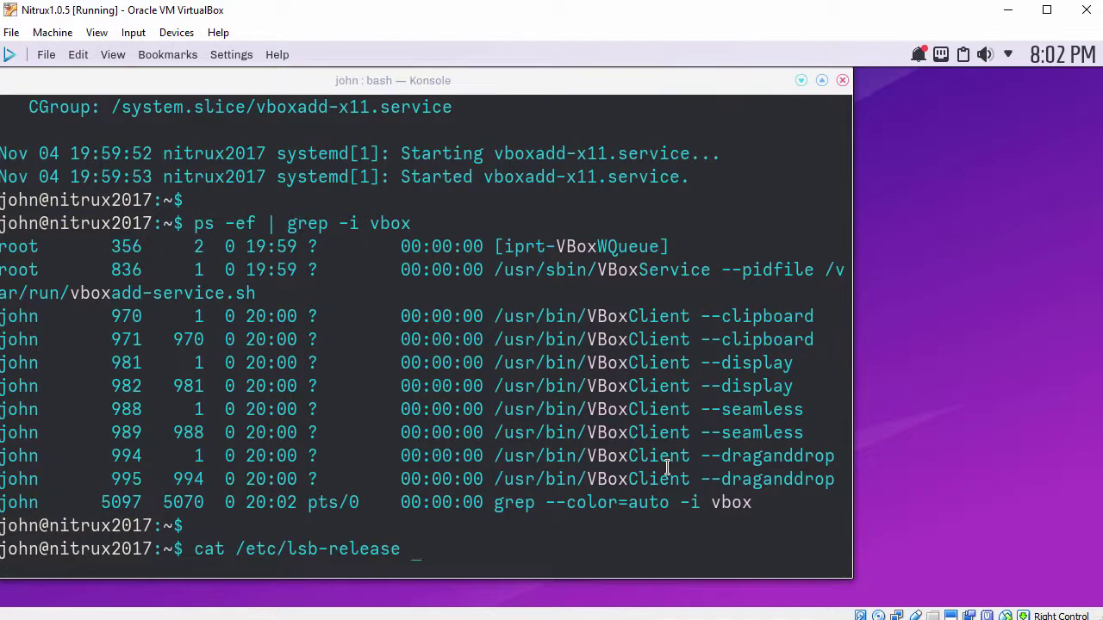
{"action": "key", "text": "Return"}
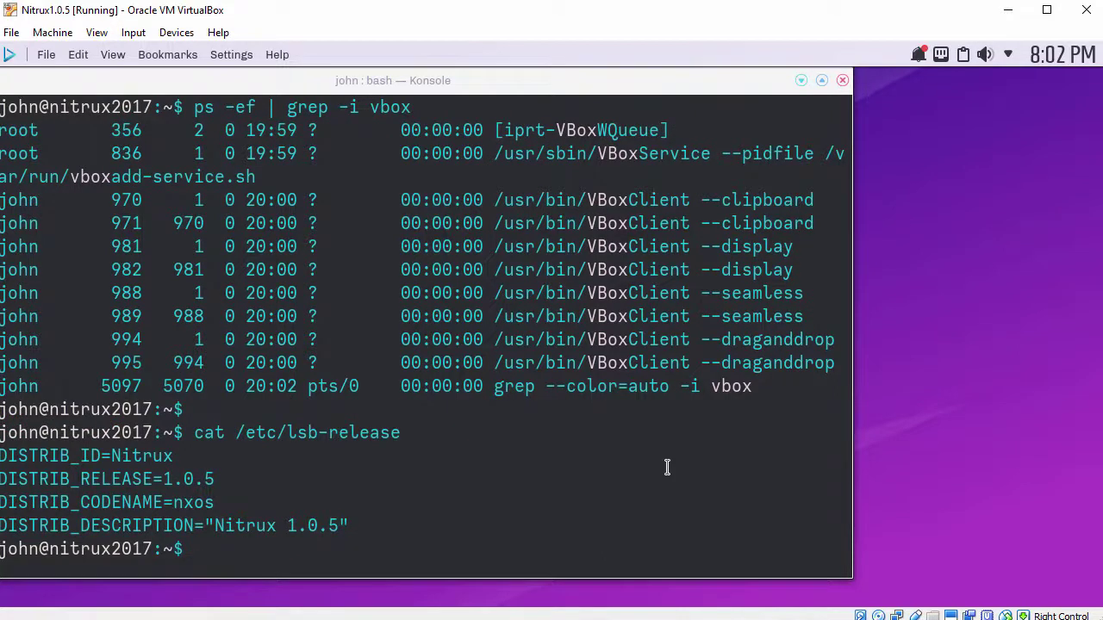
{"action": "key", "text": "Return"}
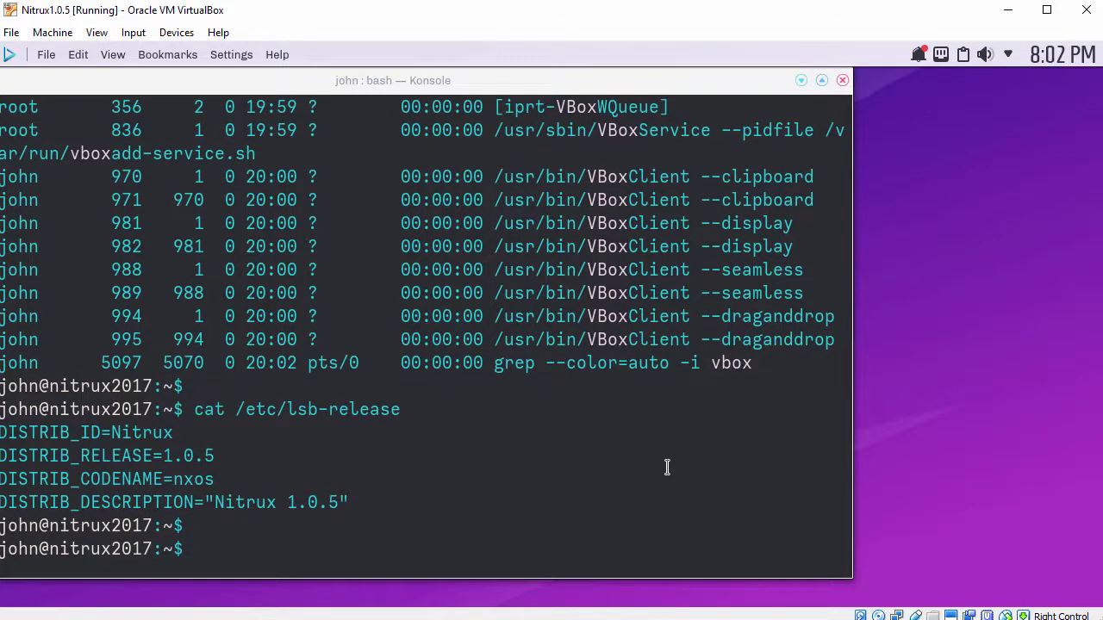
{"action": "type", "text": "exit"}
{"action": "key", "text": "Return"}
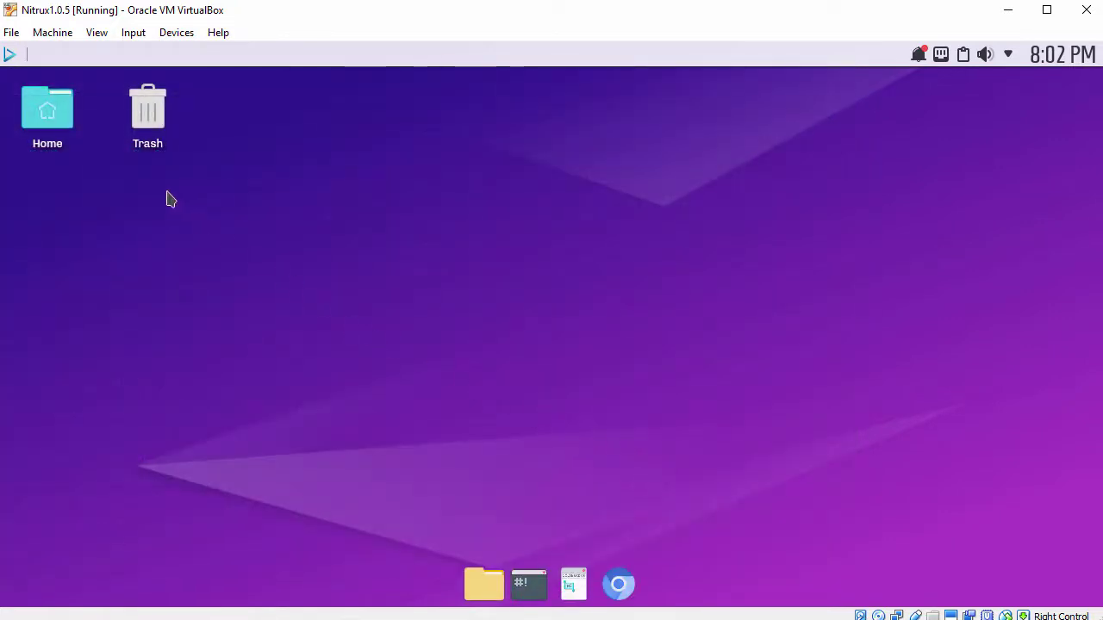
{"action": "left_click", "coordinate": [10, 55]}
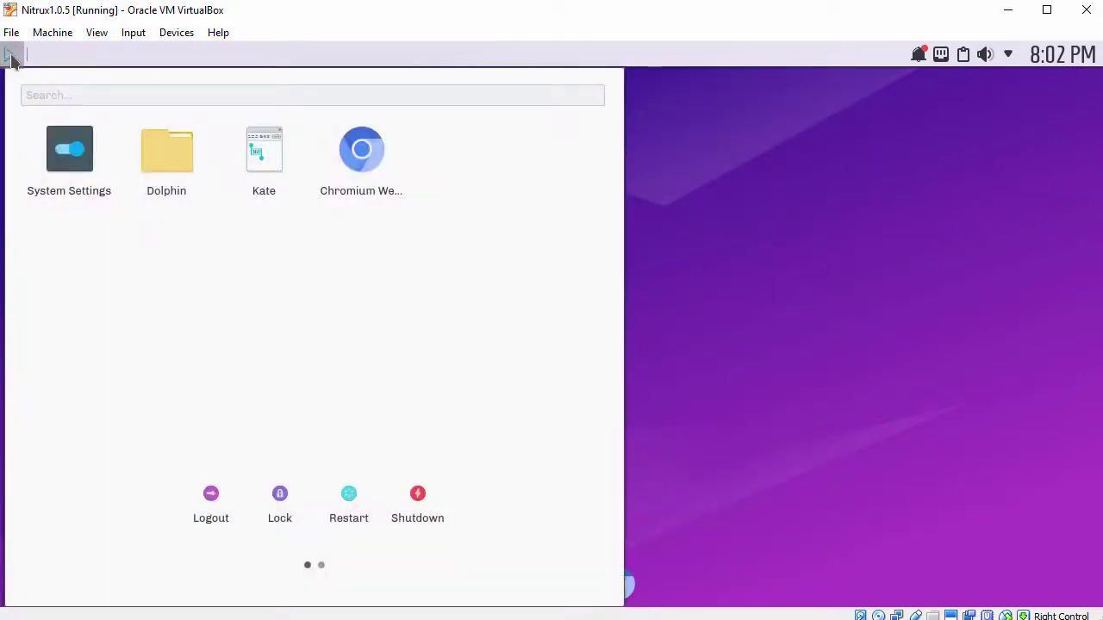
{"action": "scroll", "coordinate": [270, 291], "scroll_direction": "down", "scroll_amount": 1}
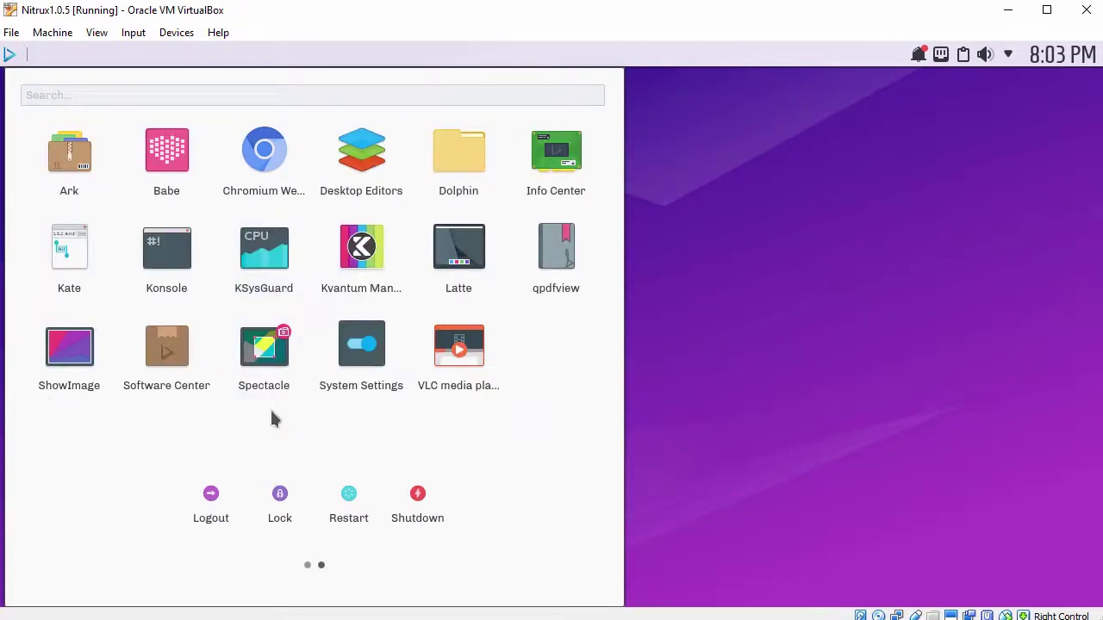
{"action": "left_click", "coordinate": [555, 152]}
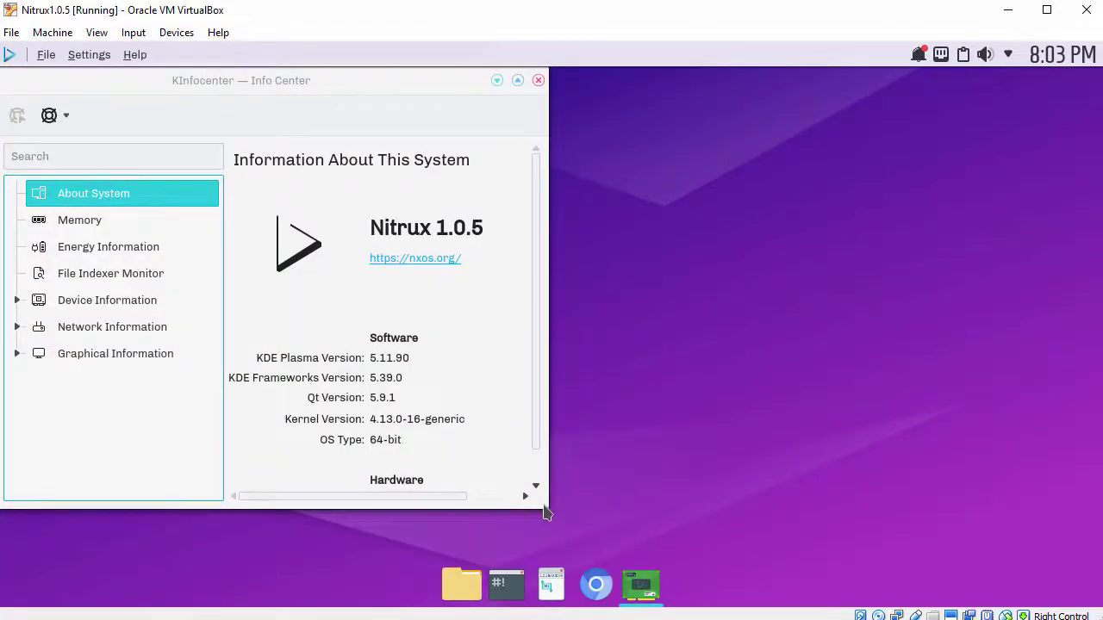
{"action": "left_click_drag", "start_coordinate": [557, 509], "coordinate": [759, 540]}
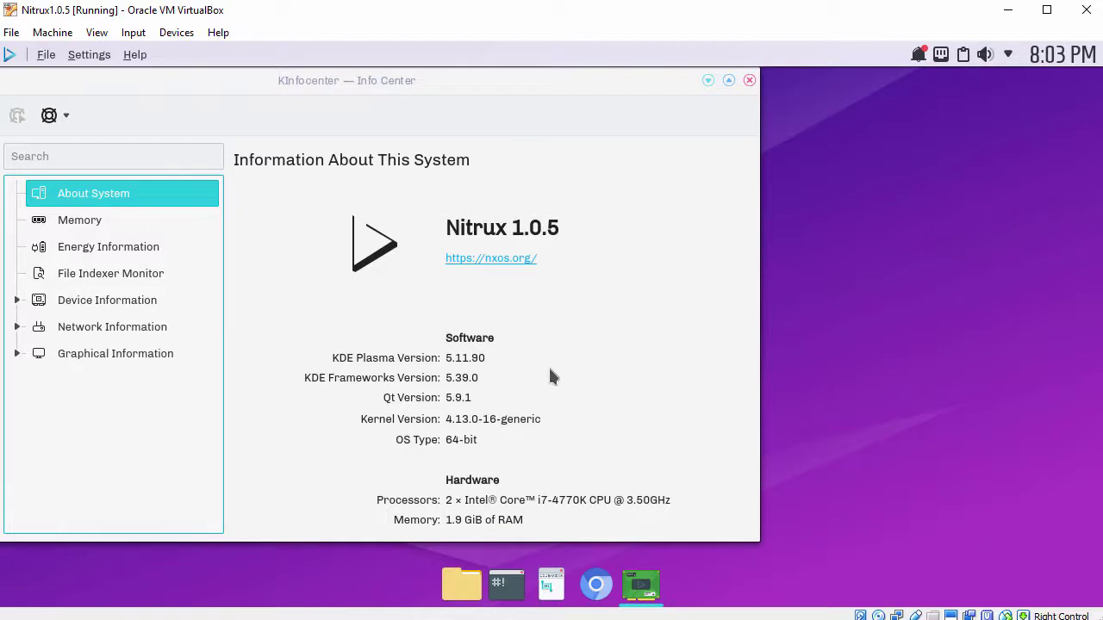
{"action": "left_click", "coordinate": [749, 81]}
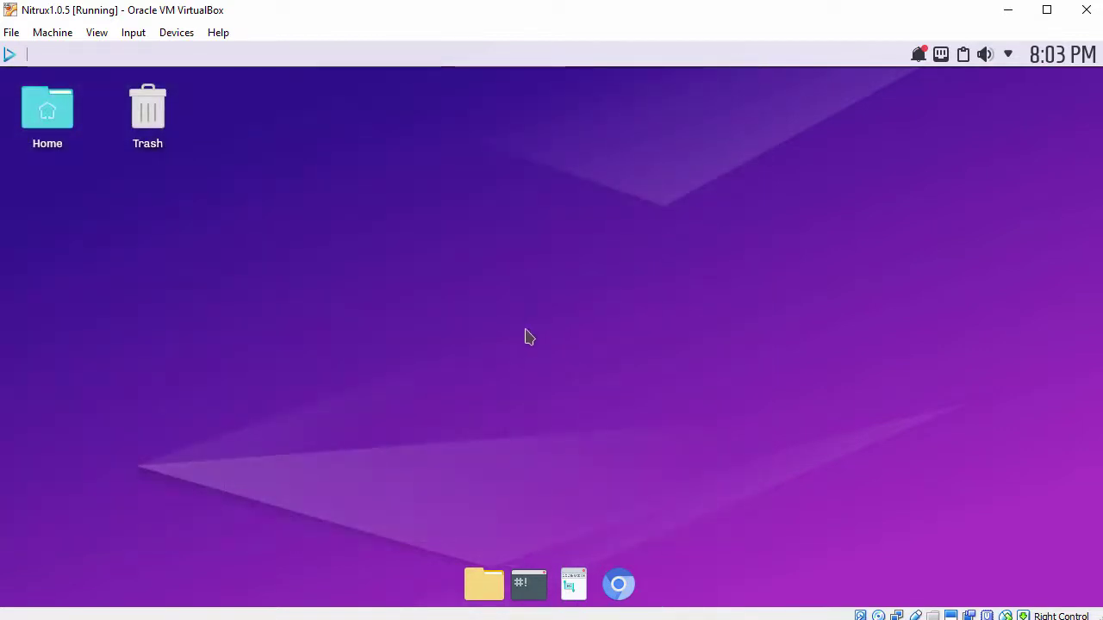